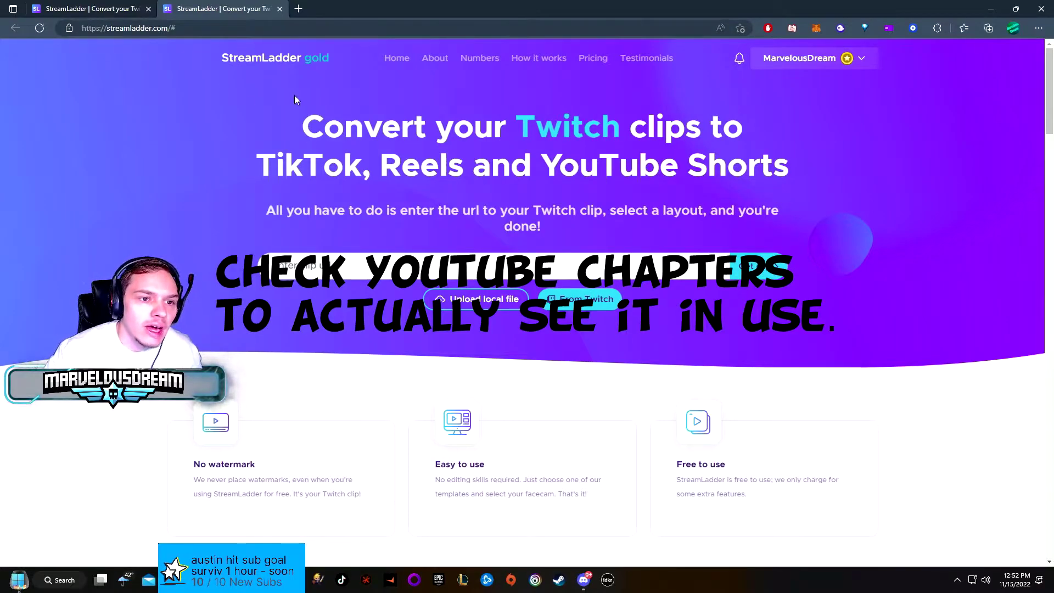
Step: Review the Gold plan's render-in-background and multiple social media accounts features
scroll(283, 70, down, 20)
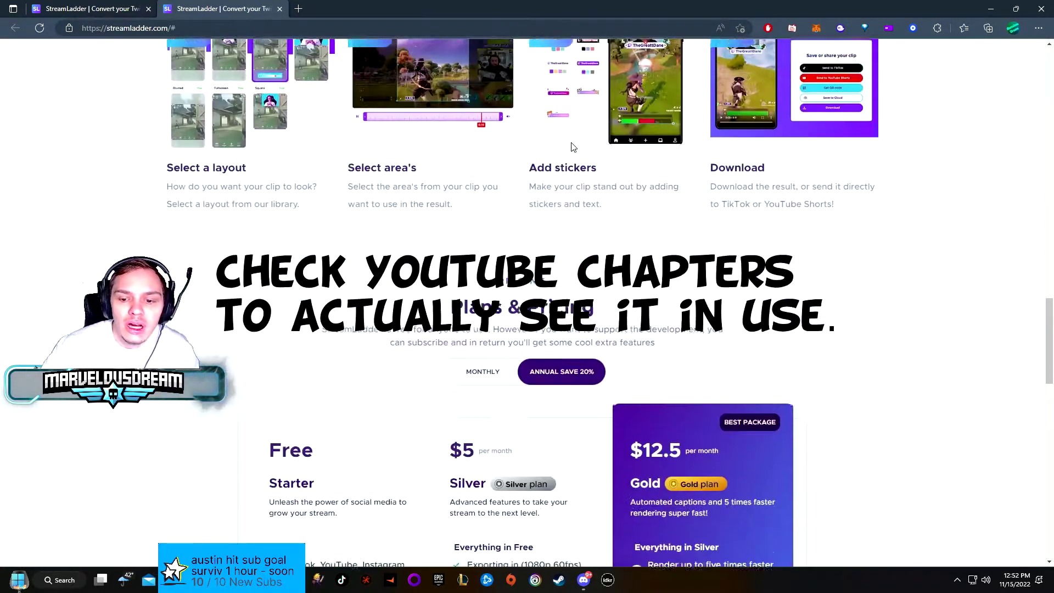
scroll(553, 139, down, 4)
scroll(553, 138, up, 5)
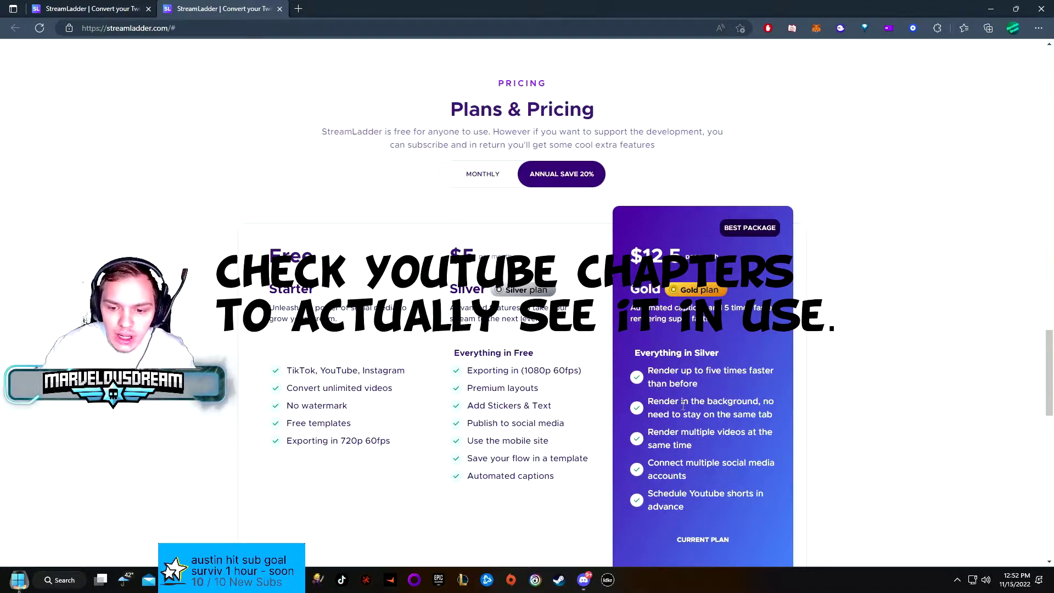
drag(671, 402, 766, 403)
click(723, 424)
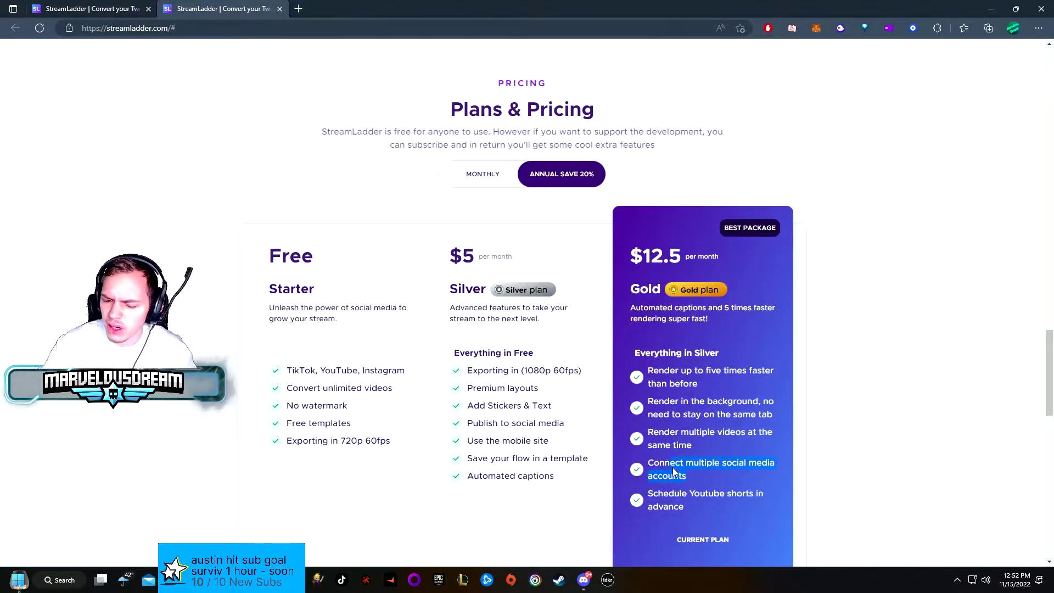
drag(673, 471, 648, 471)
click(693, 483)
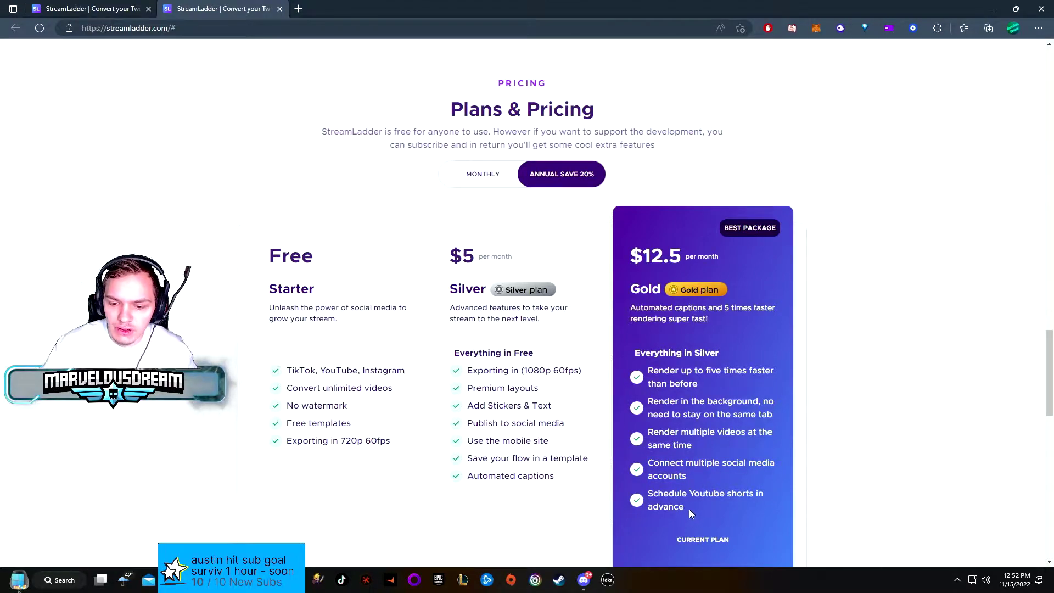
Step: Note the Gold plan's $12.5 per month price and its faster rendering
scroll(677, 501, up, 3)
scroll(677, 494, down, 4)
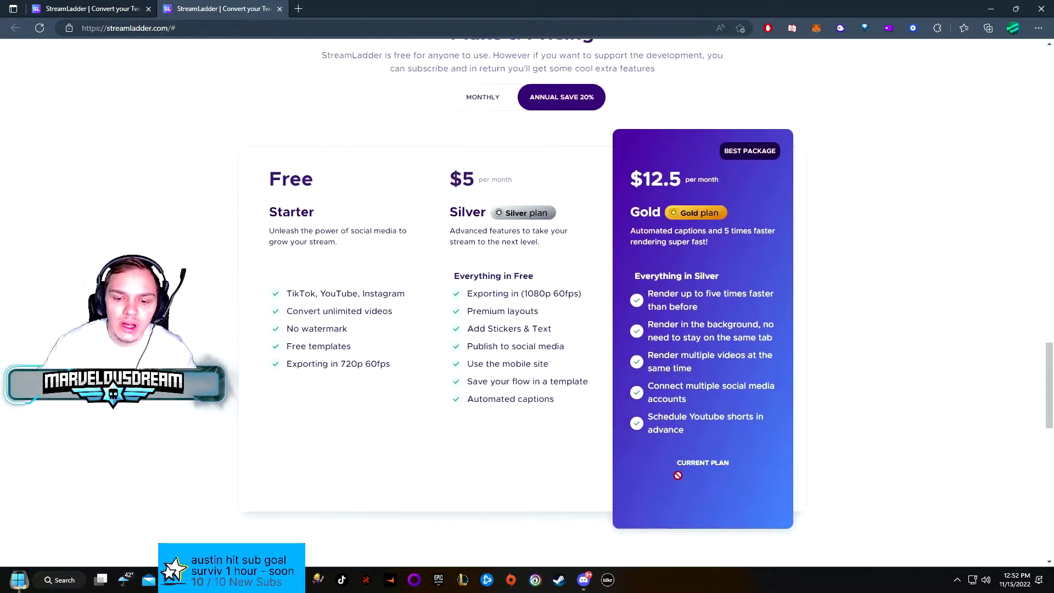
scroll(676, 483, up, 3)
scroll(674, 478, down, 2)
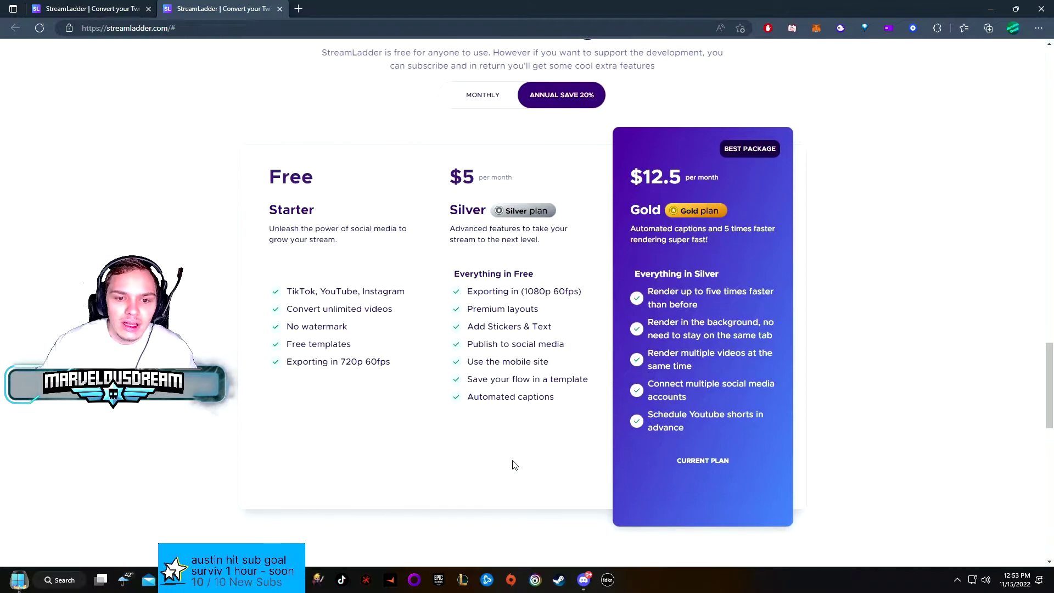
scroll(519, 466, up, 5)
scroll(534, 468, down, 4)
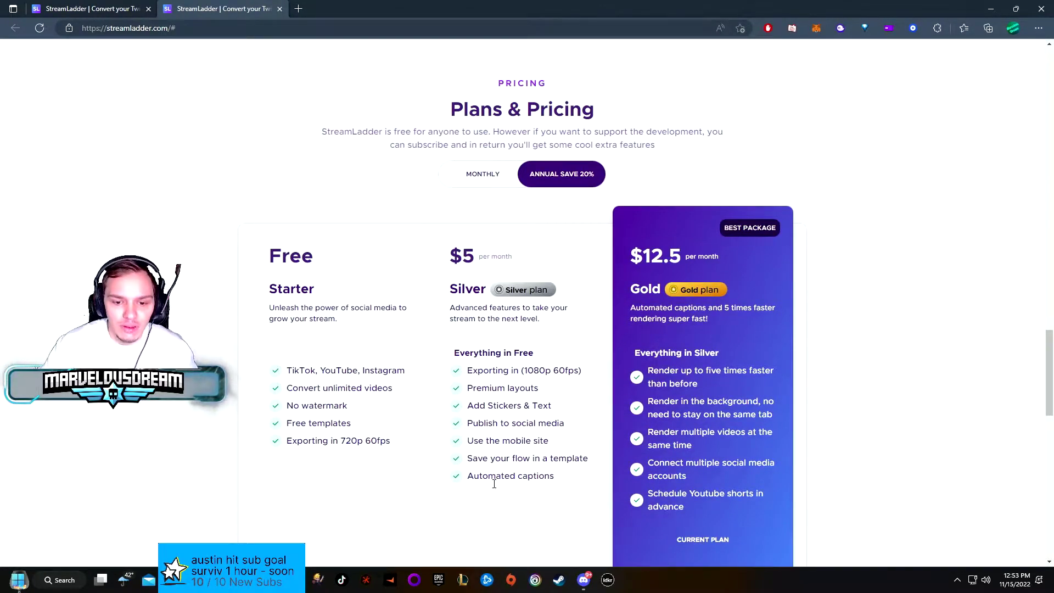
scroll(569, 496, down, 2)
scroll(565, 440, up, 4)
scroll(560, 363, down, 3)
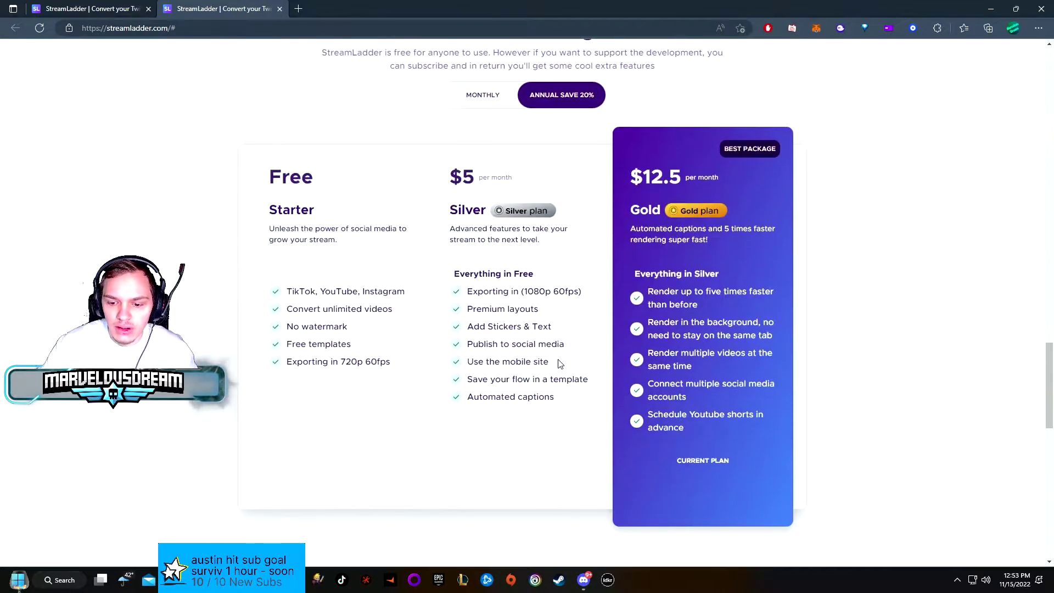
scroll(677, 230, up, 6)
scroll(668, 197, down, 6)
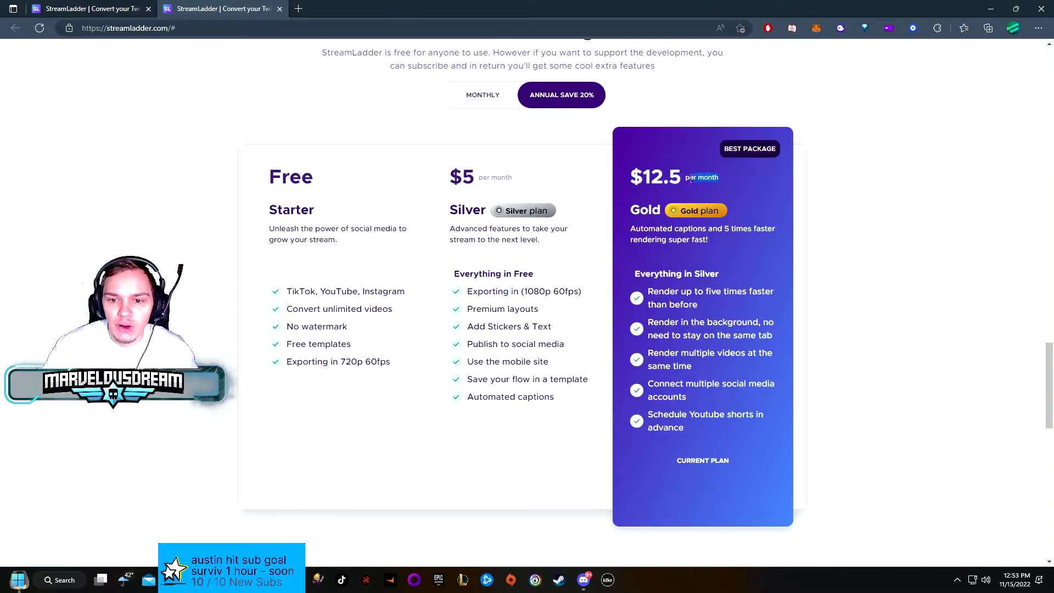
triple_click(681, 176)
click(681, 175)
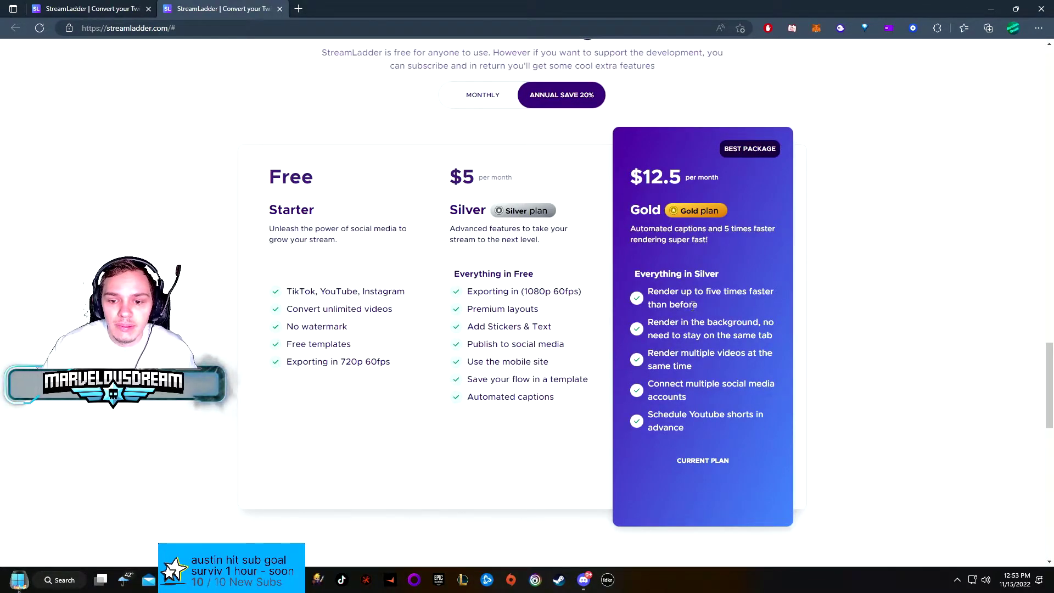
drag(693, 306, 700, 288)
click(709, 332)
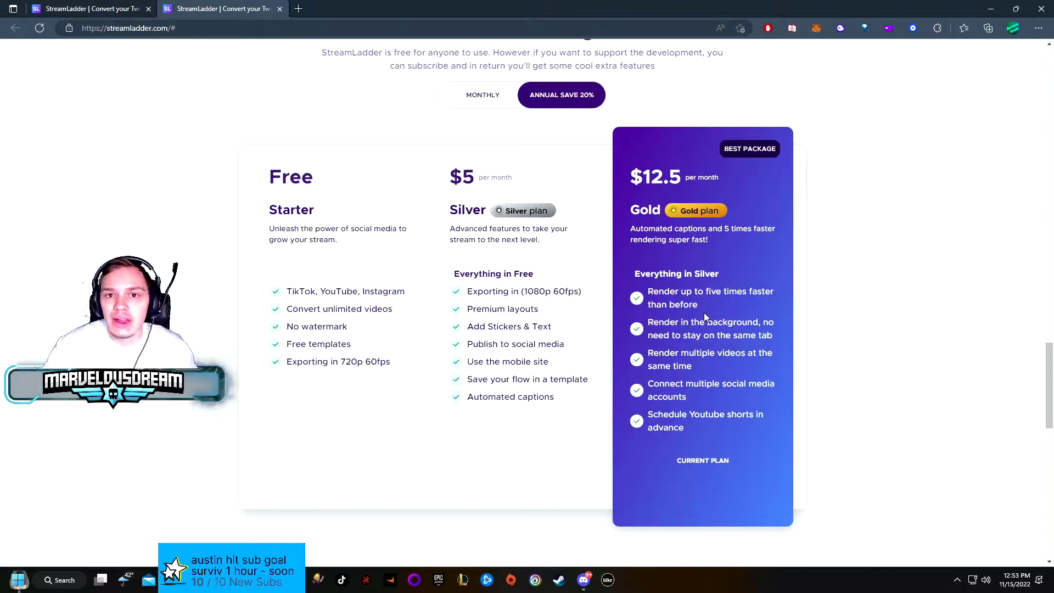
Step: Open the JUMPIN clip from the channel's Twitch clips for editing
scroll(702, 319, up, 2)
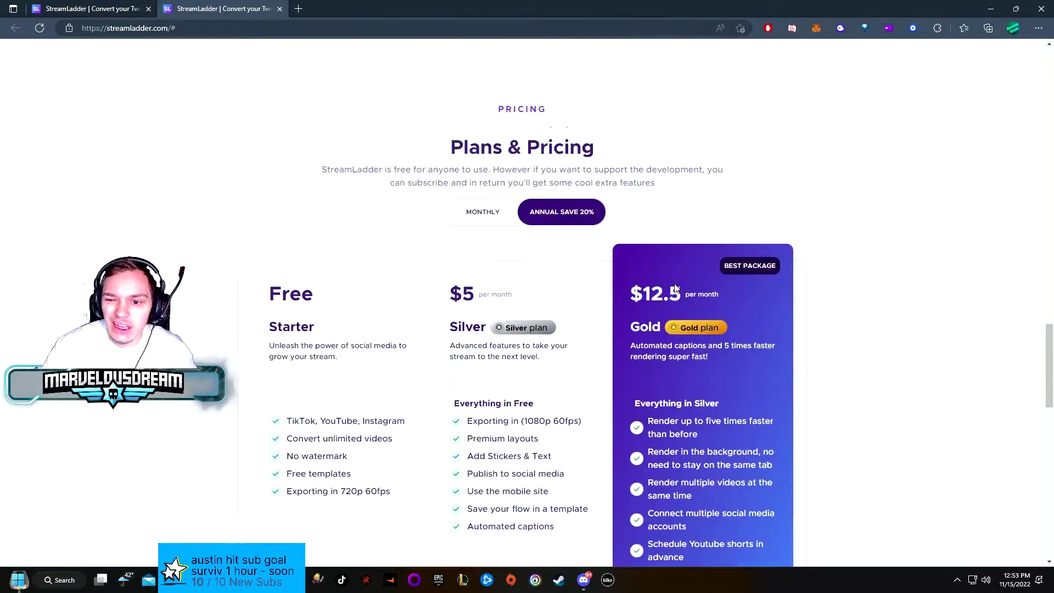
scroll(677, 329, up, 3)
scroll(681, 360, down, 2)
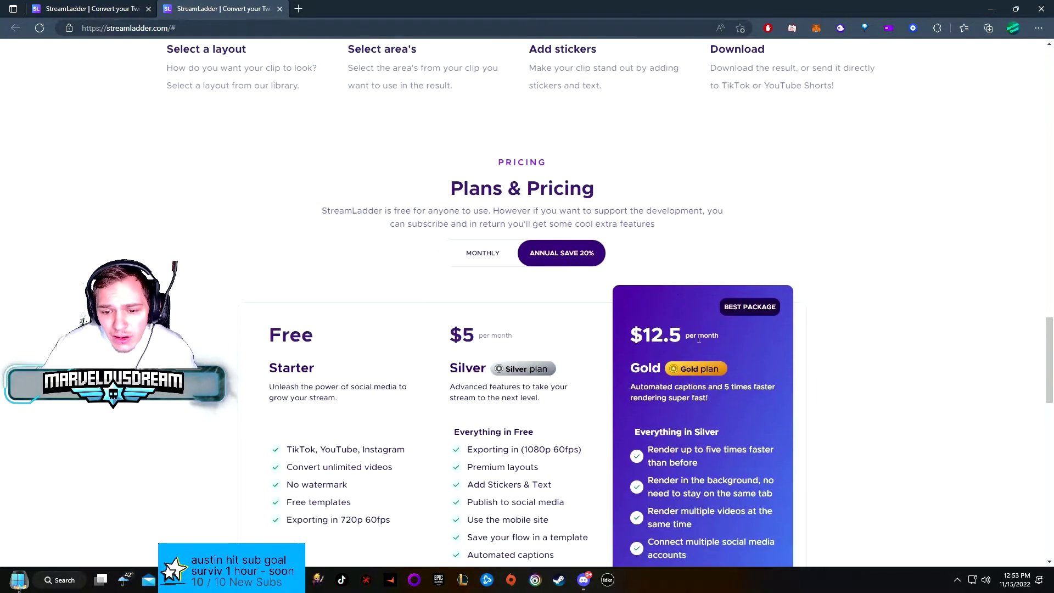
scroll(694, 347, up, 3)
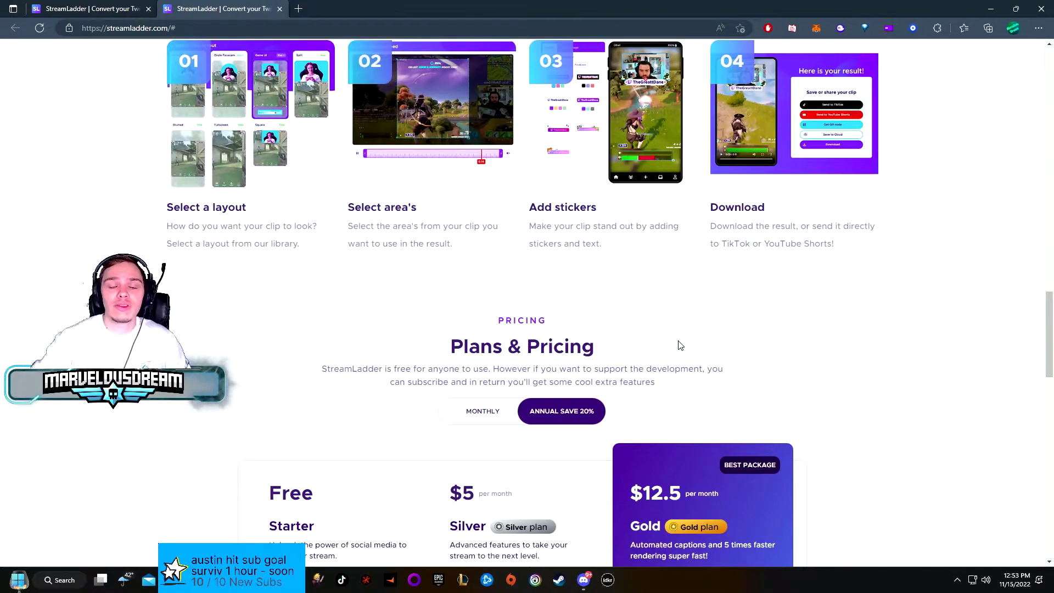
scroll(637, 376, up, 15)
scroll(640, 380, up, 10)
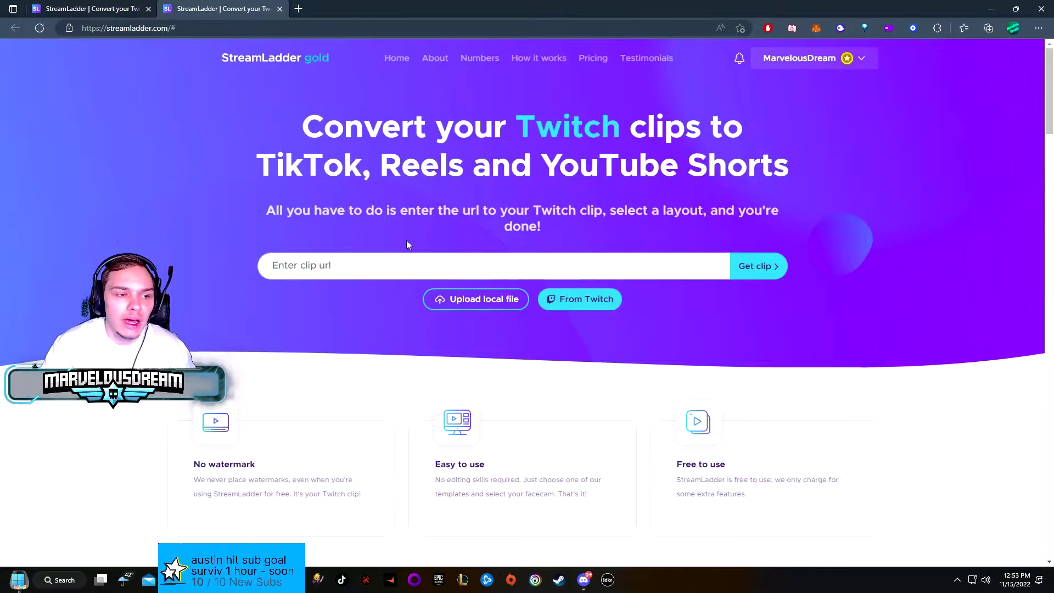
scroll(571, 242, down, 15)
scroll(575, 230, down, 5)
scroll(594, 308, up, 15)
scroll(477, 199, up, 5)
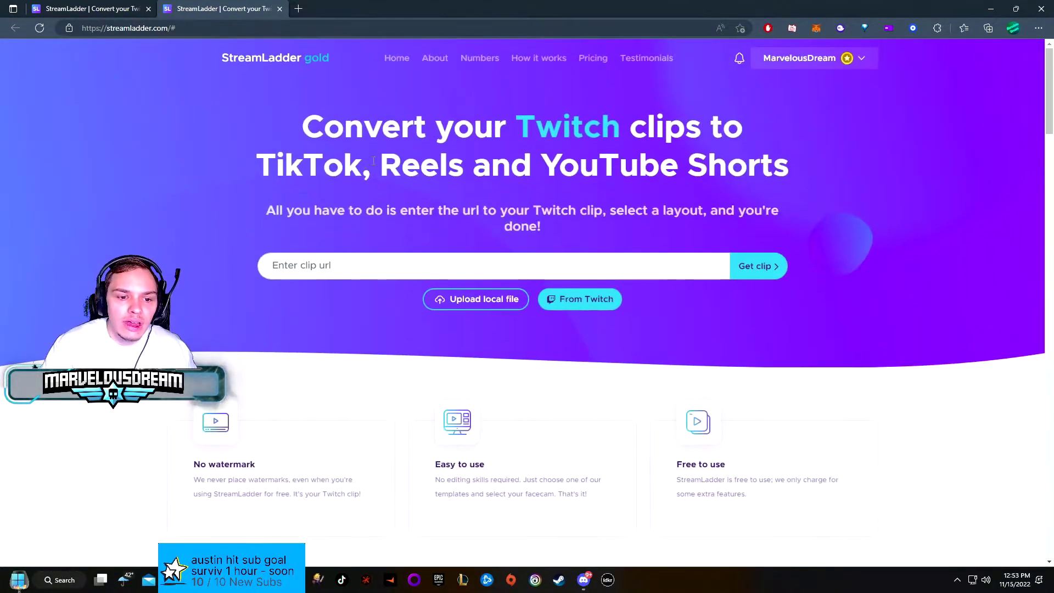
click(599, 301)
click(148, 9)
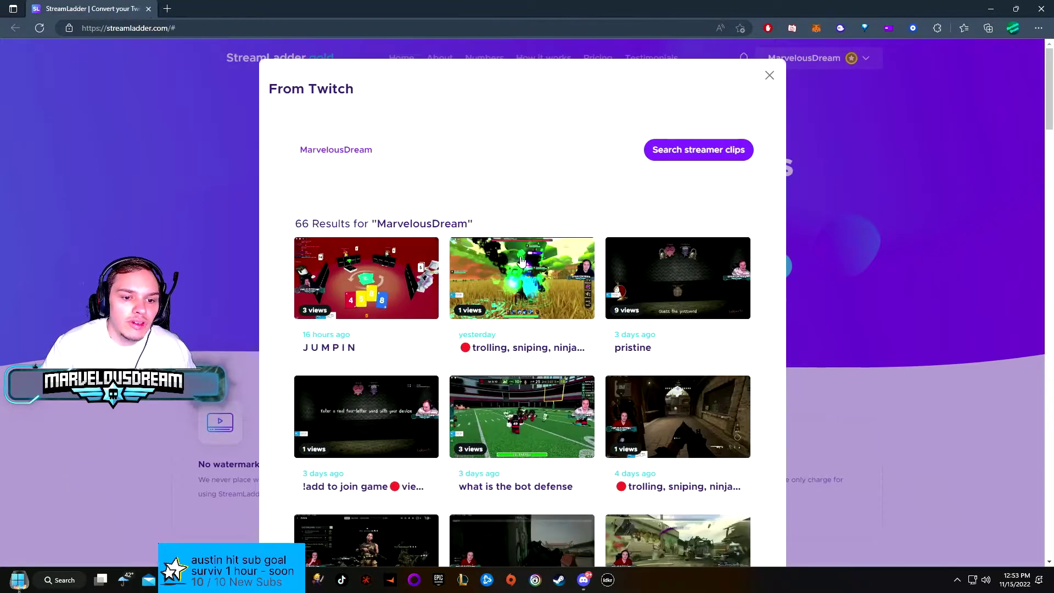
scroll(404, 274, down, 3)
scroll(404, 274, up, 3)
click(384, 275)
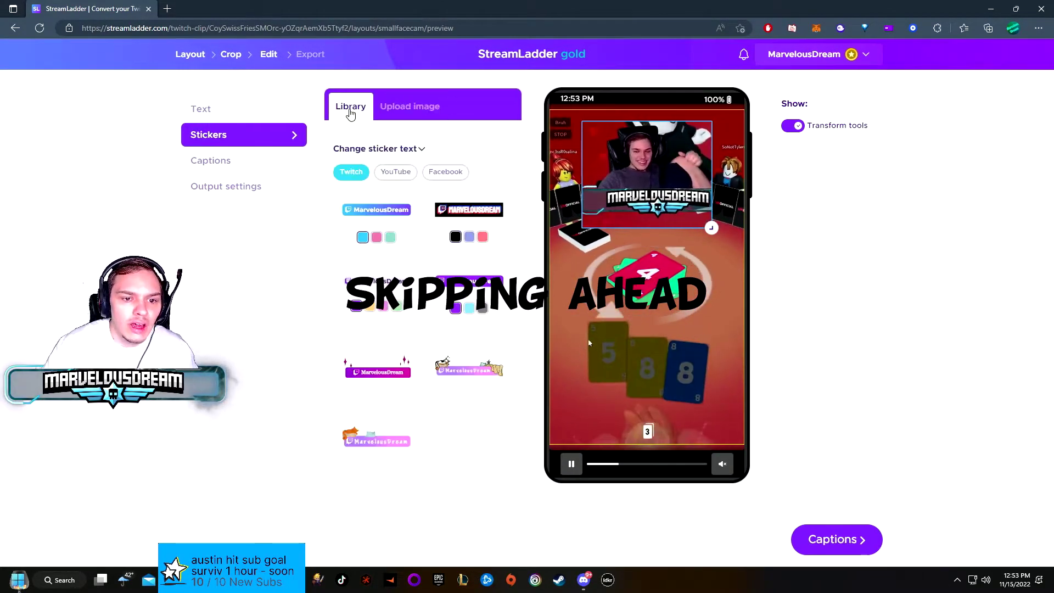
Step: Render the JUMPIN clip at 1080p / 60fps, then start converting another clip
click(410, 106)
click(226, 186)
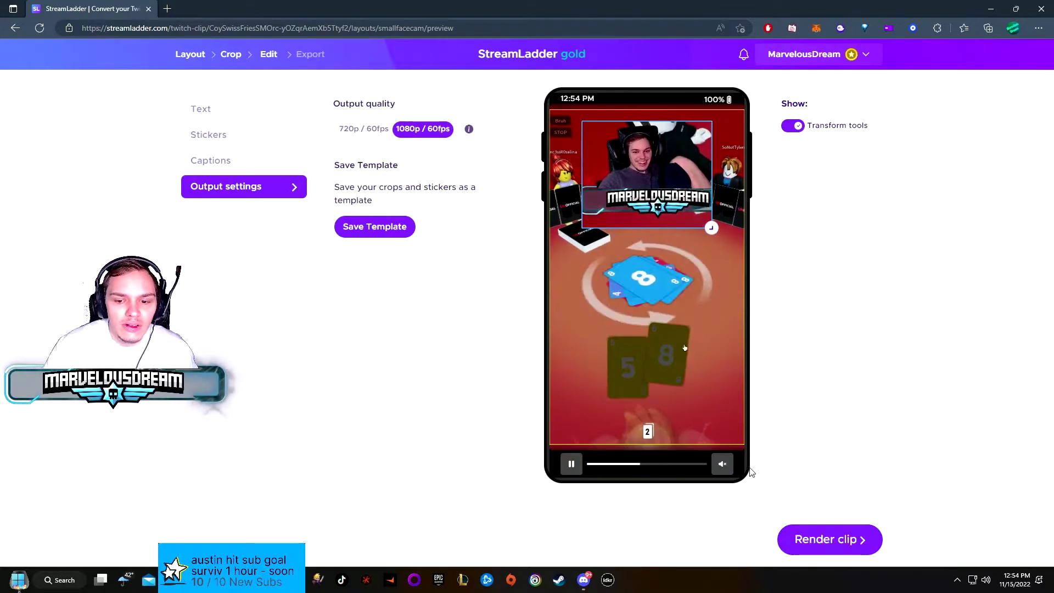
click(785, 531)
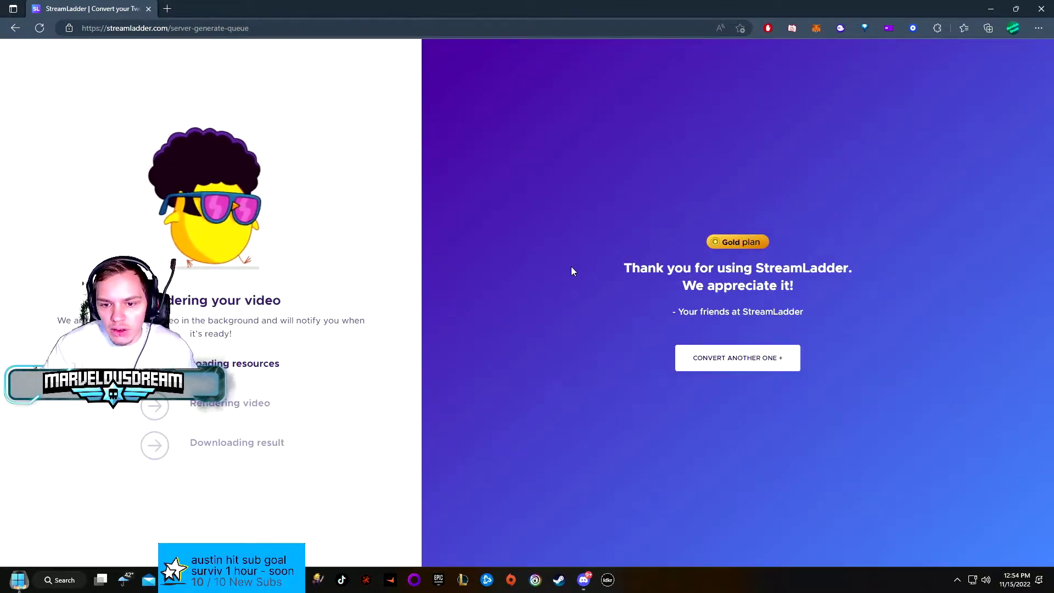
triple_click(658, 264)
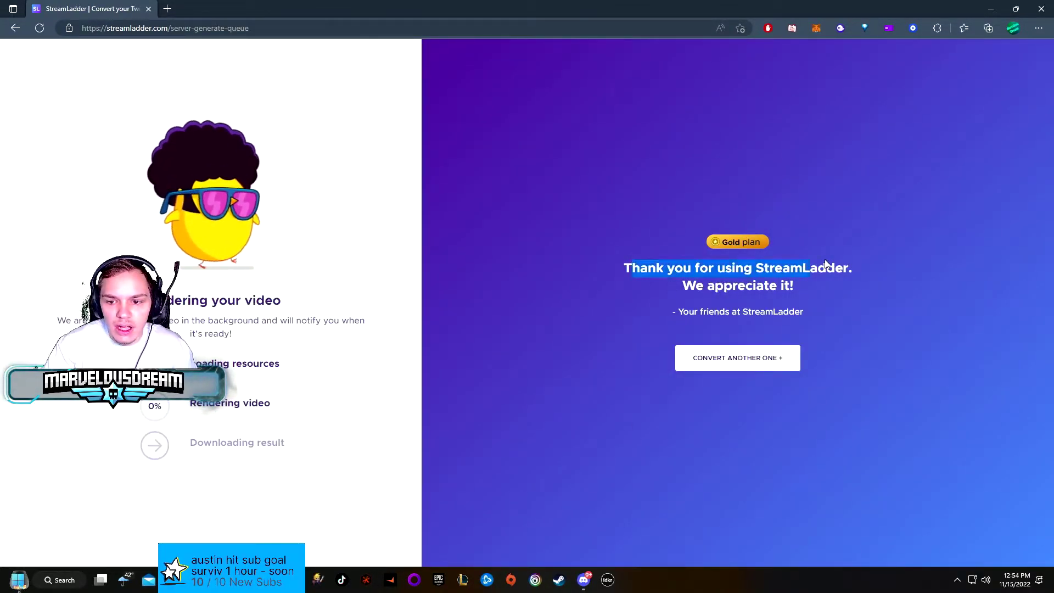
click(703, 301)
triple_click(703, 286)
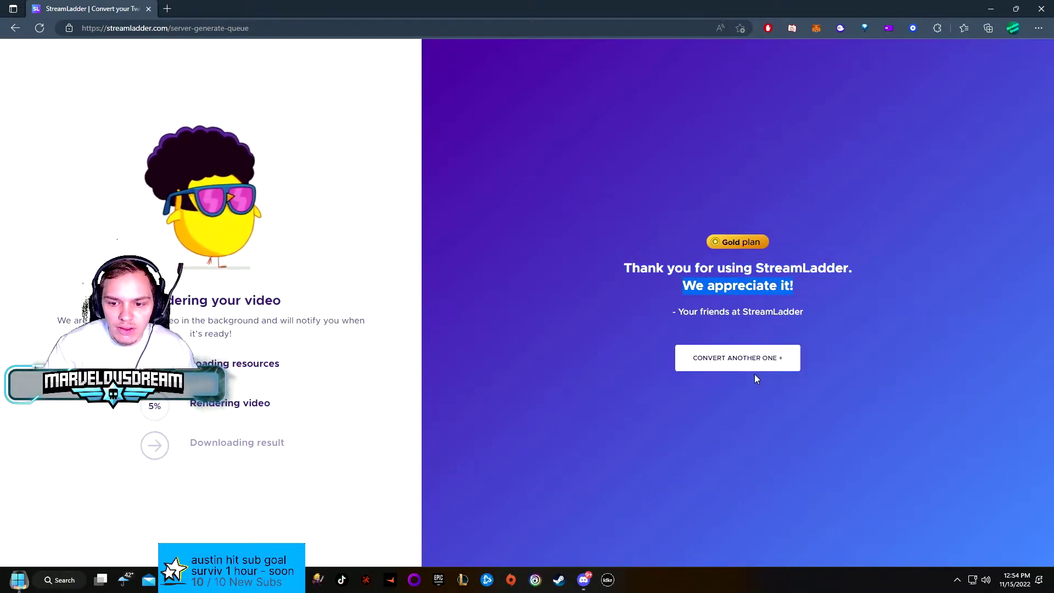
click(694, 362)
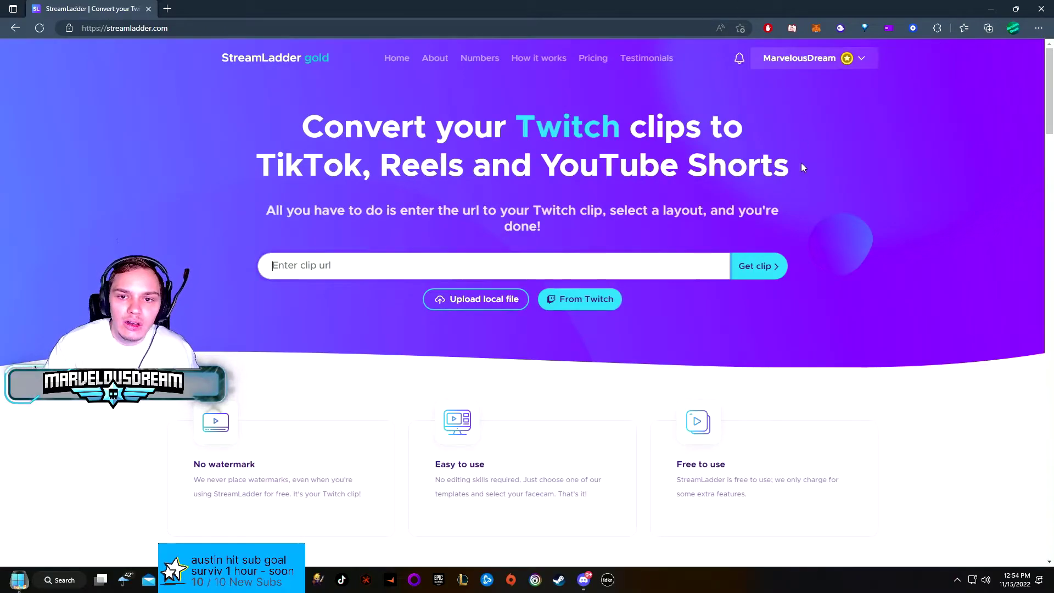
Step: Render yesterday's Twitch clip using the Small Facecam layout
click(577, 299)
click(522, 275)
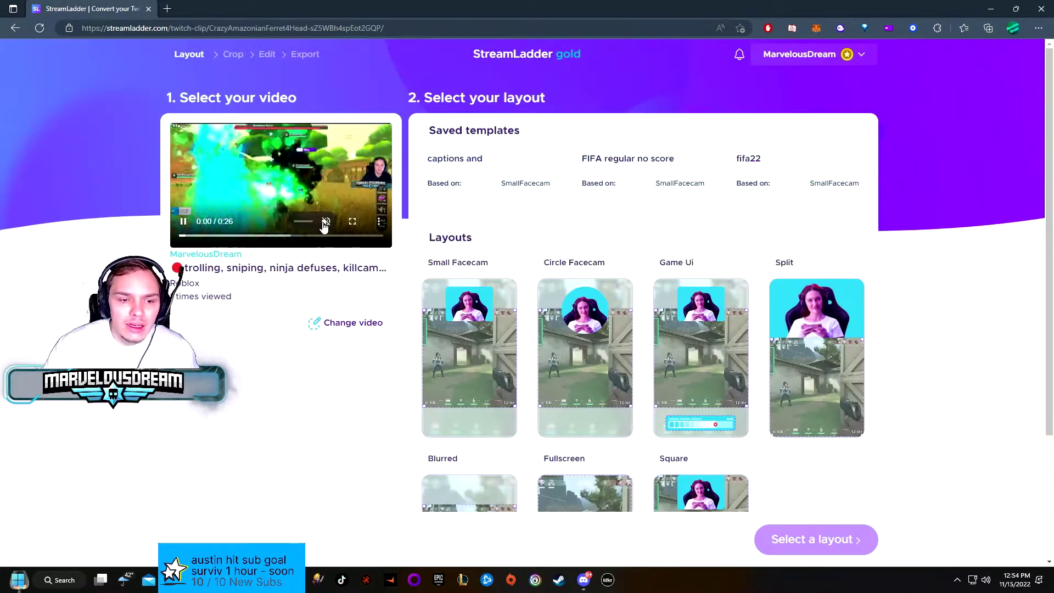
click(469, 357)
click(817, 540)
click(813, 539)
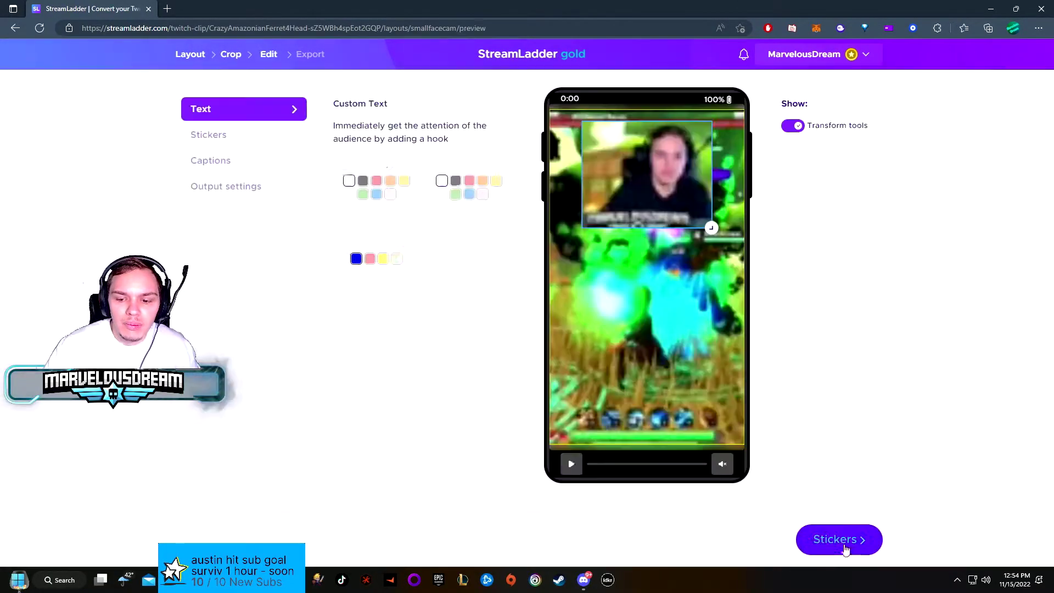
click(840, 539)
click(849, 529)
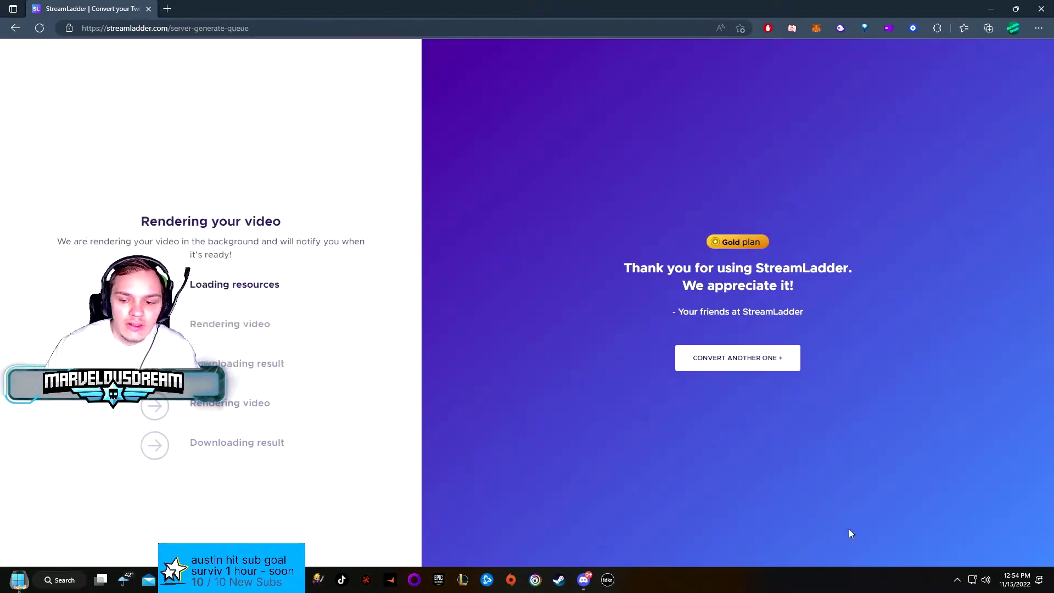
Step: Set up the 'what is the bot defense' clip in Small Facecam and render it at 1080p / 60fps
click(716, 357)
click(580, 299)
click(535, 254)
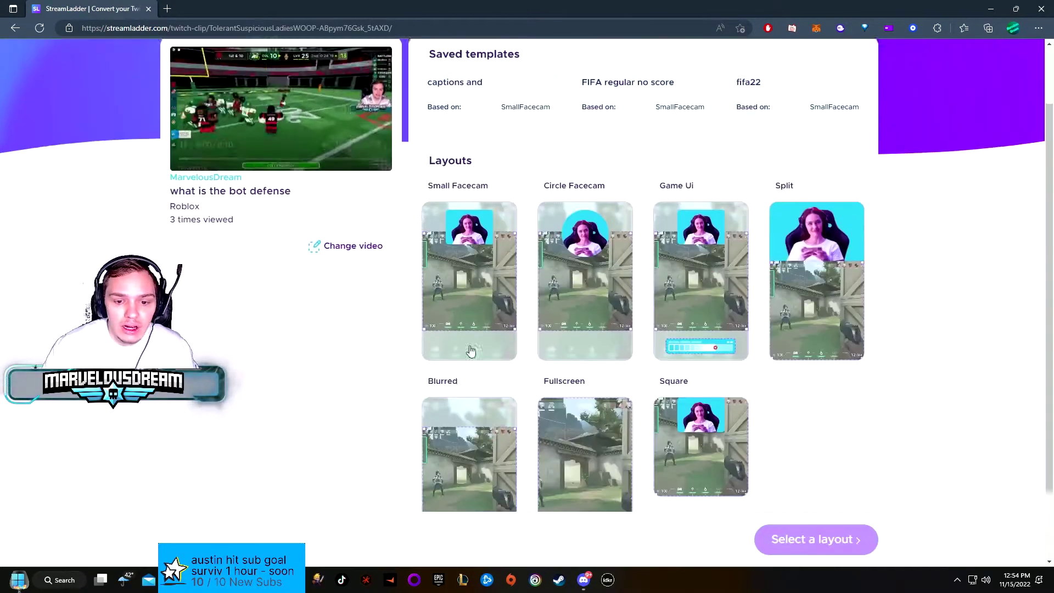
click(471, 348)
click(814, 539)
click(814, 539)
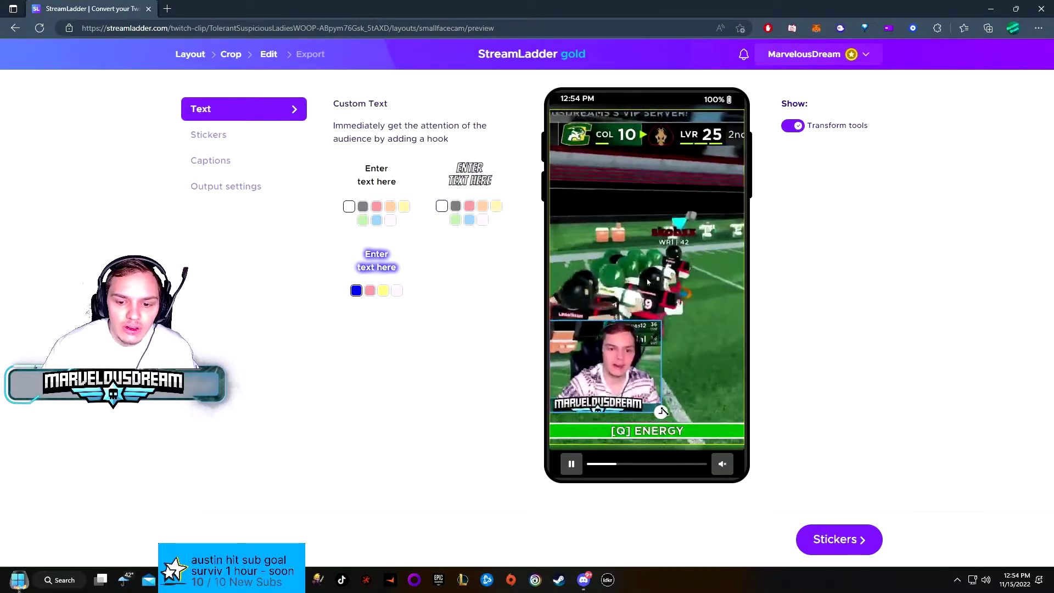
click(209, 135)
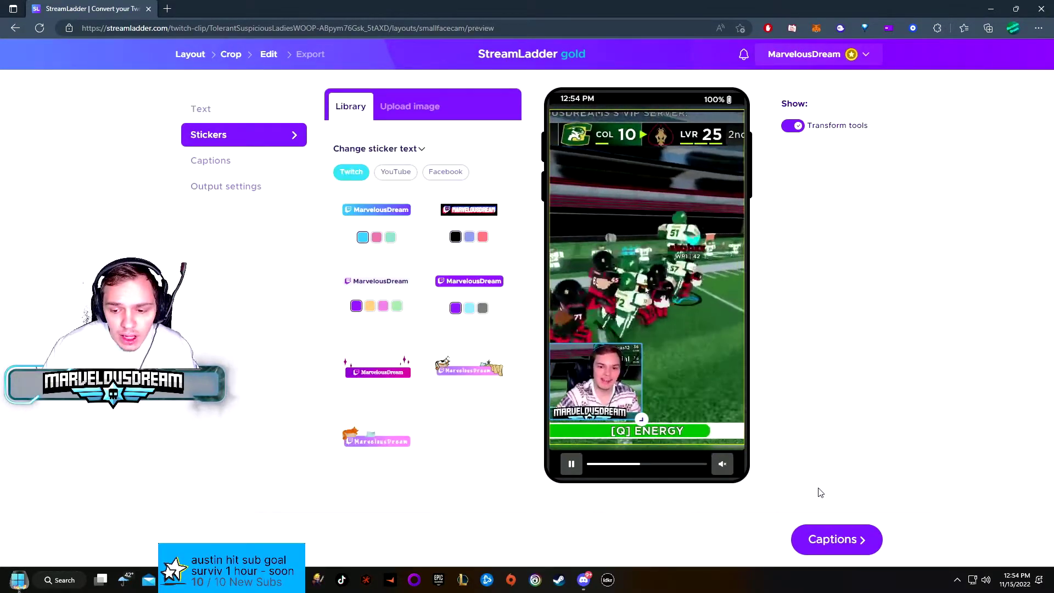
click(819, 540)
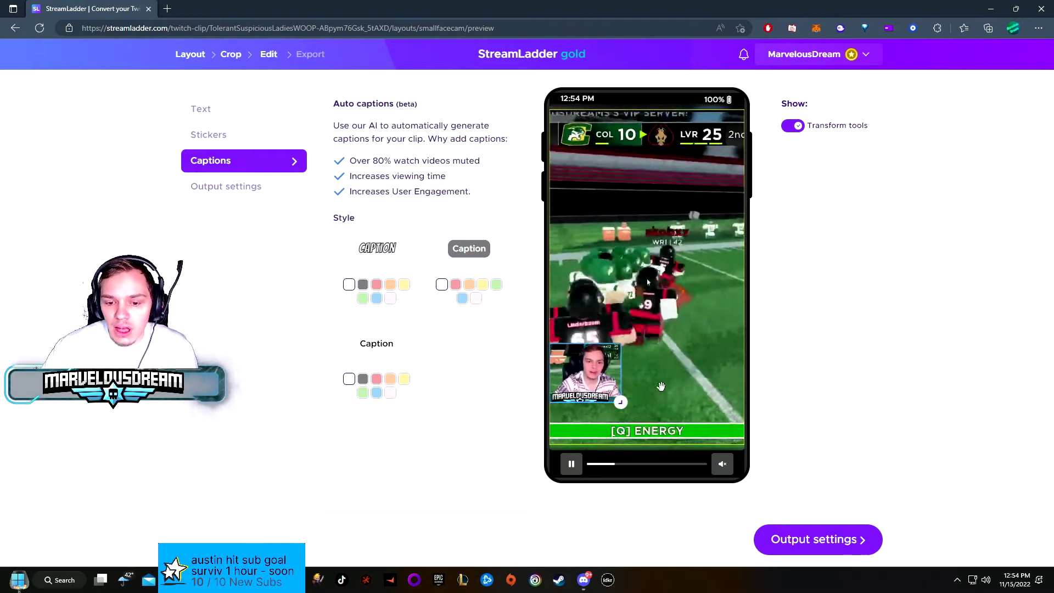
click(799, 541)
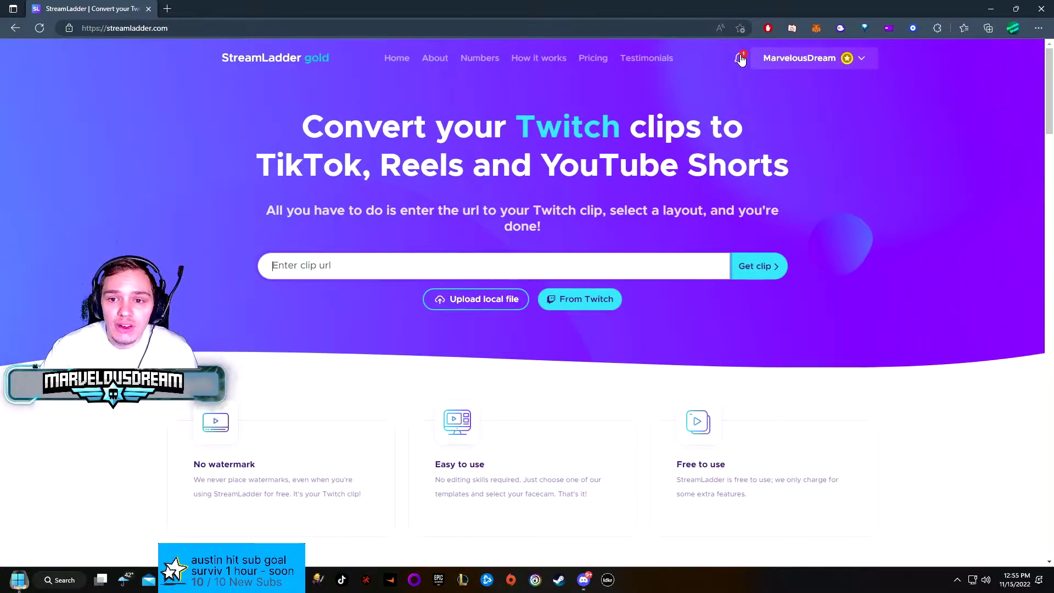
Step: Follow the 'J U M P I N is ready!' notification to the finished clips in My videos
click(741, 59)
scroll(801, 208, down, 1)
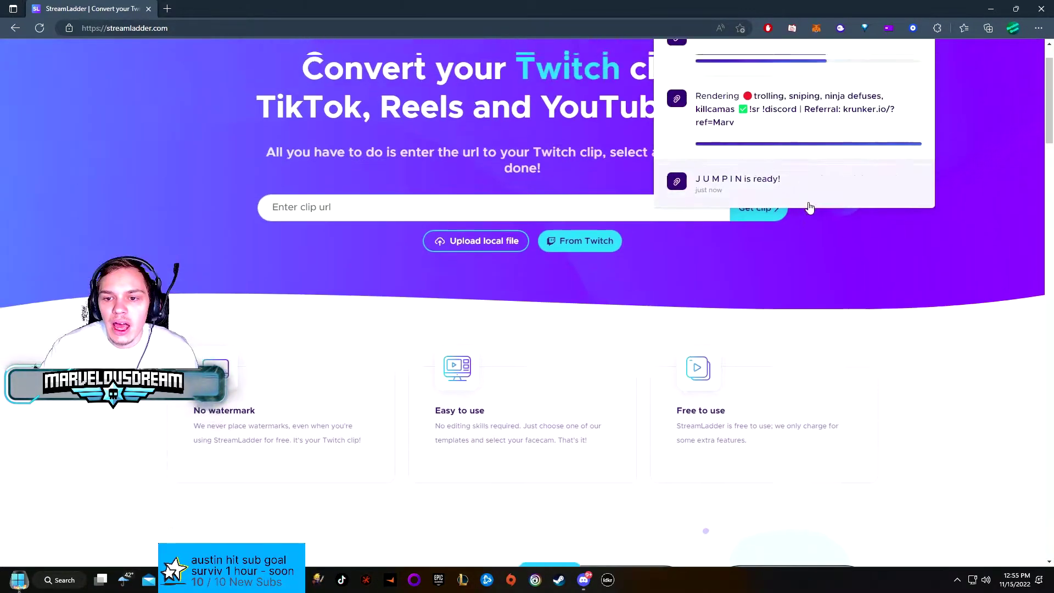
scroll(809, 207, up, 1)
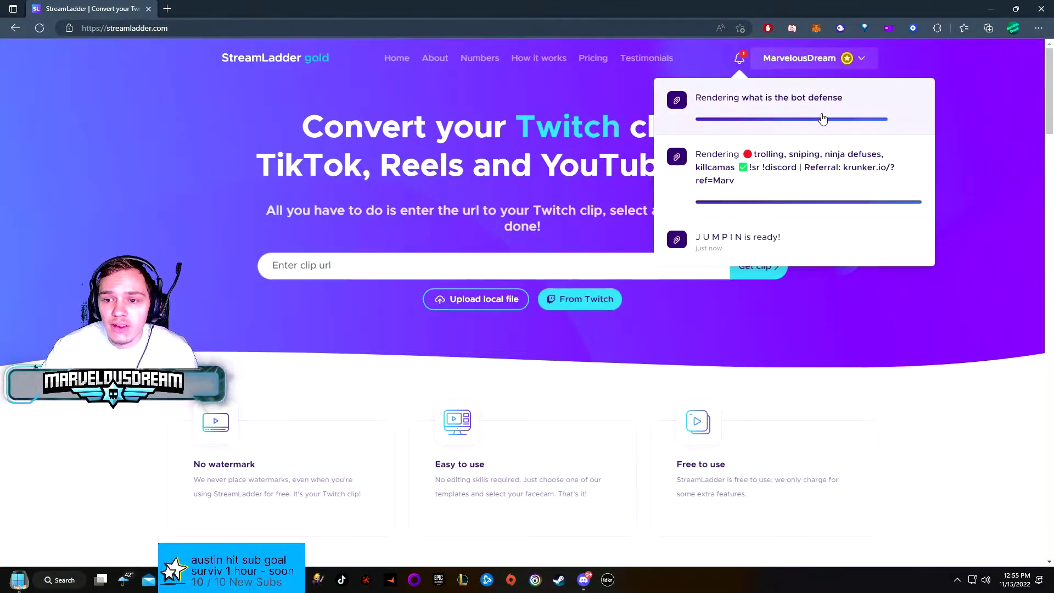
click(804, 200)
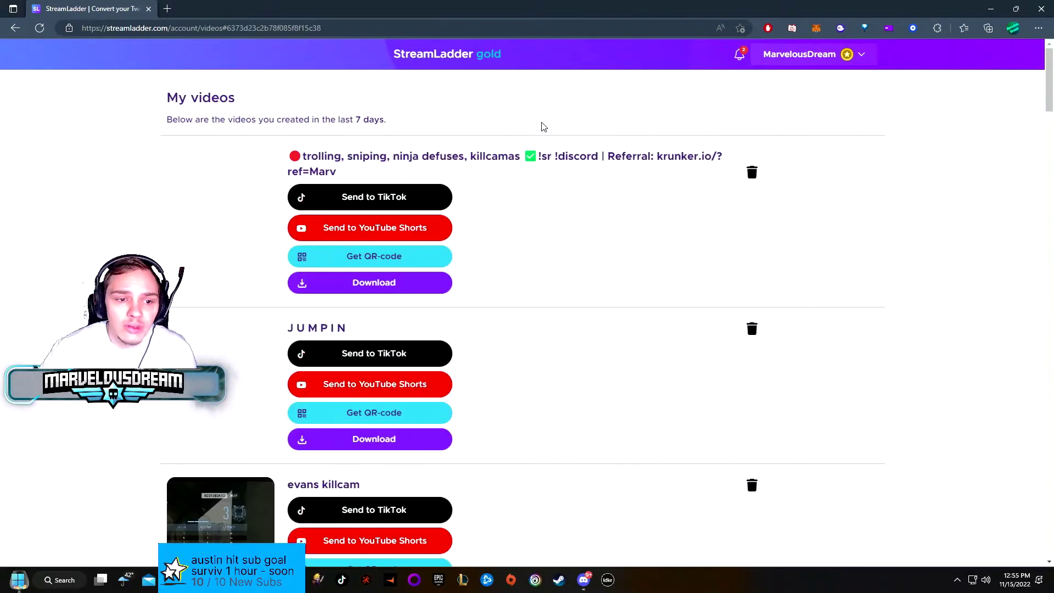
scroll(509, 201, down, 5)
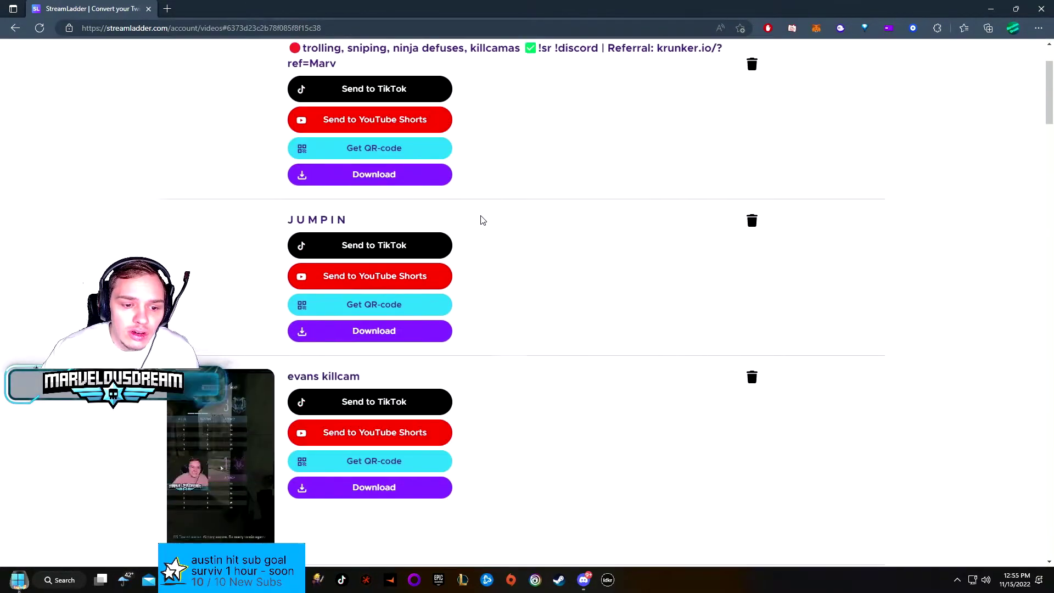
scroll(515, 212, up, 5)
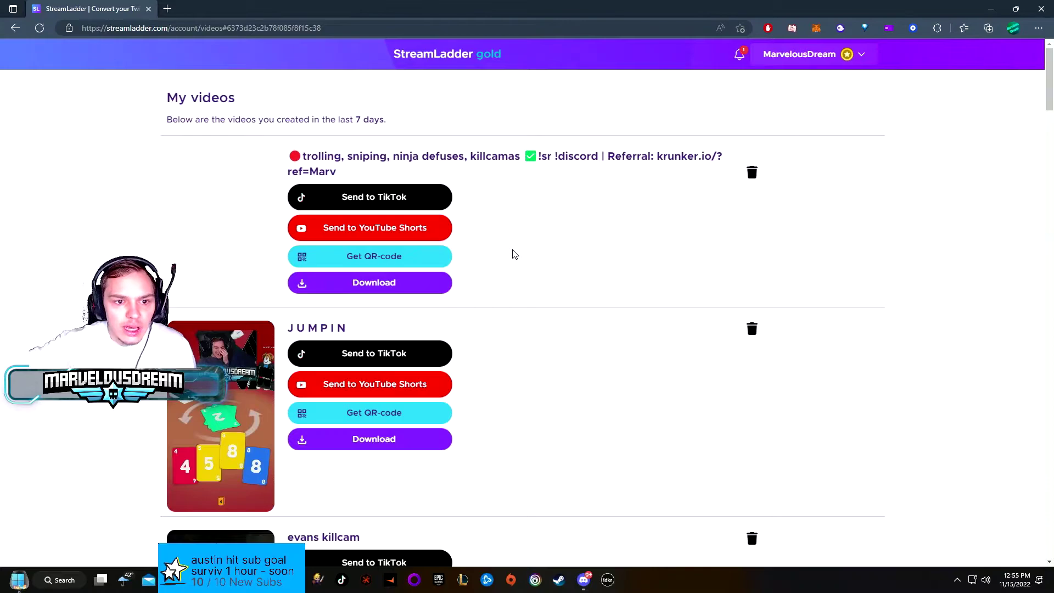
drag(306, 119, 427, 120)
Step: Send JUMPIN to YouTube Shorts, keeping the current YouTube channel
click(519, 194)
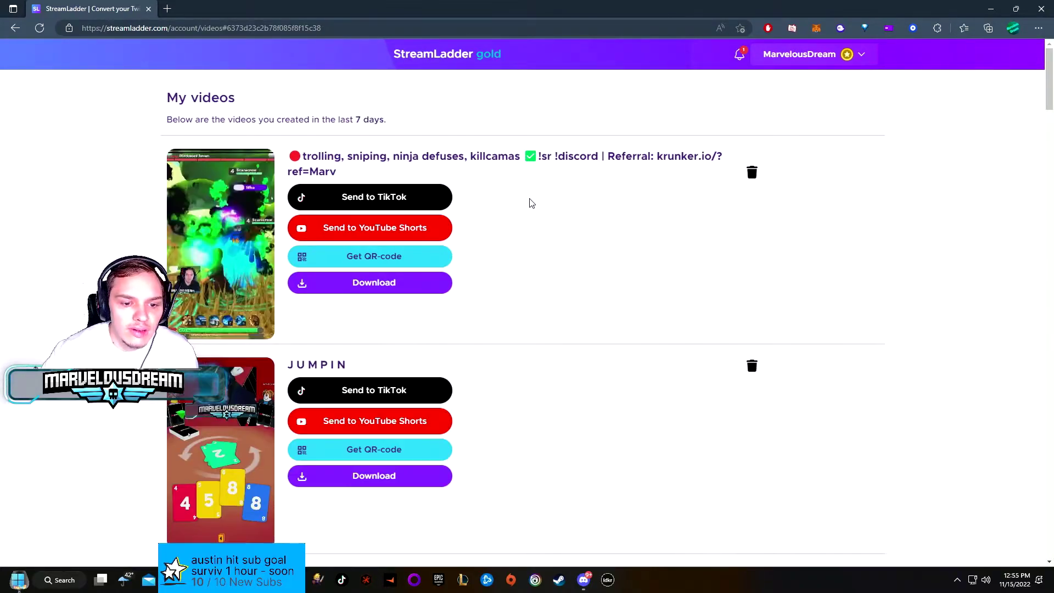
scroll(530, 258, down, 3)
scroll(533, 266, up, 3)
scroll(384, 330, down, 2)
click(348, 346)
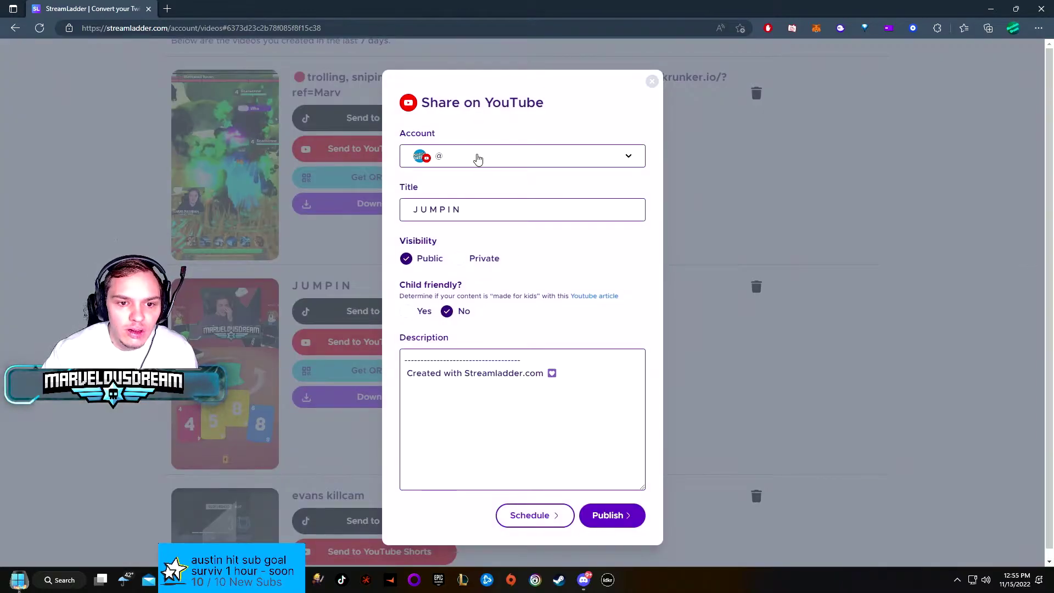
click(478, 158)
double_click(477, 158)
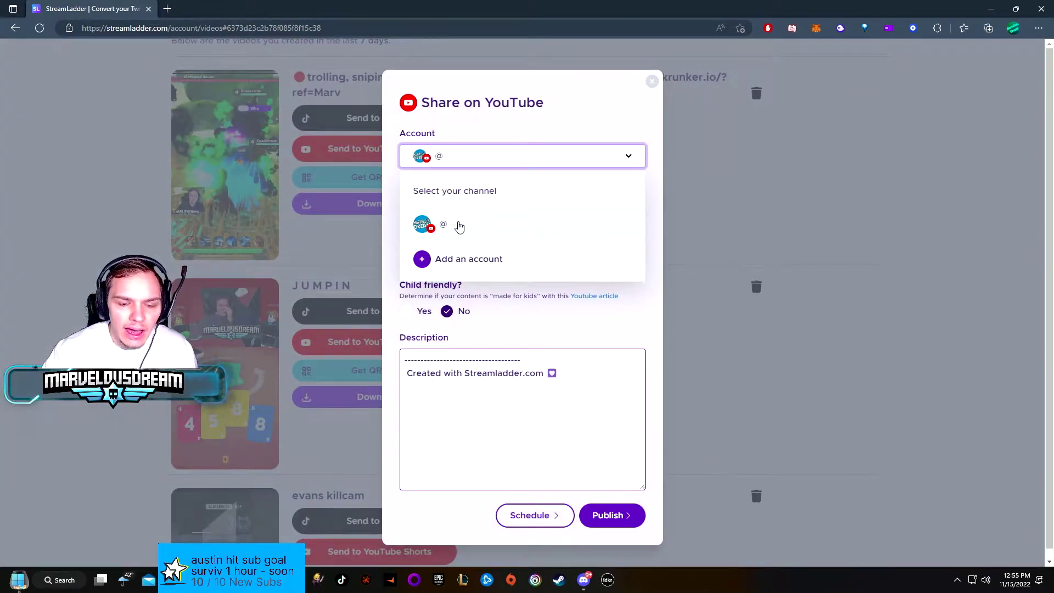
click(470, 164)
Step: Set the video's visibility to Private, select its description, and choose scheduling
click(495, 213)
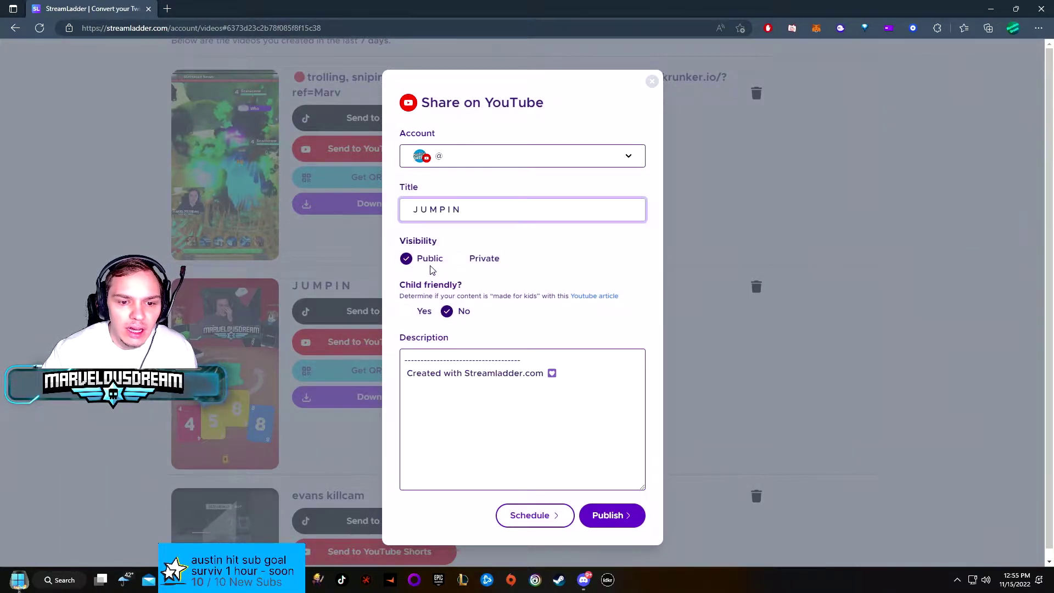
click(472, 259)
scroll(439, 230, down, 1)
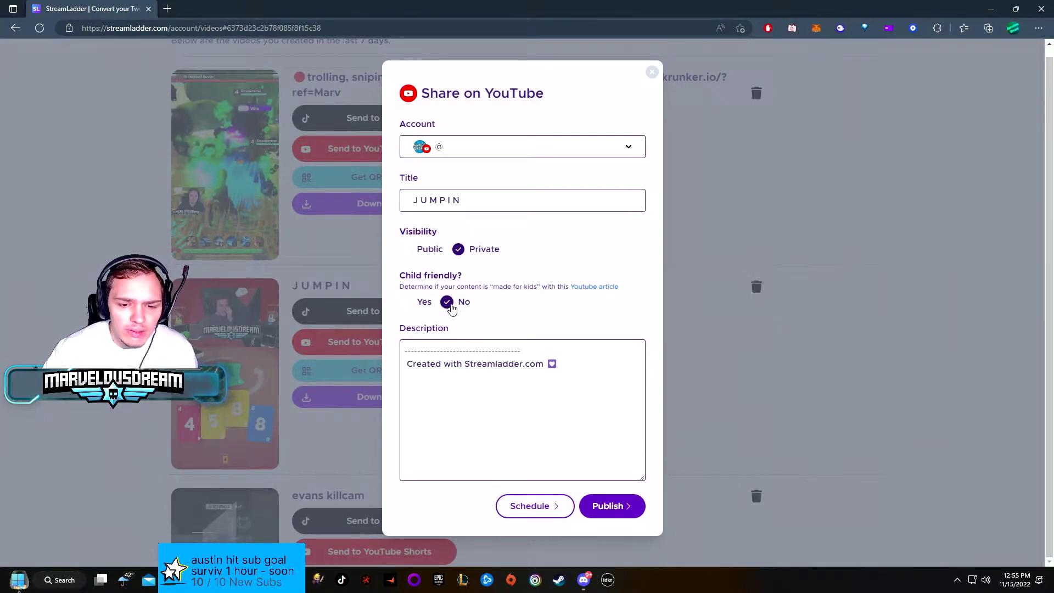
drag(561, 366, 407, 332)
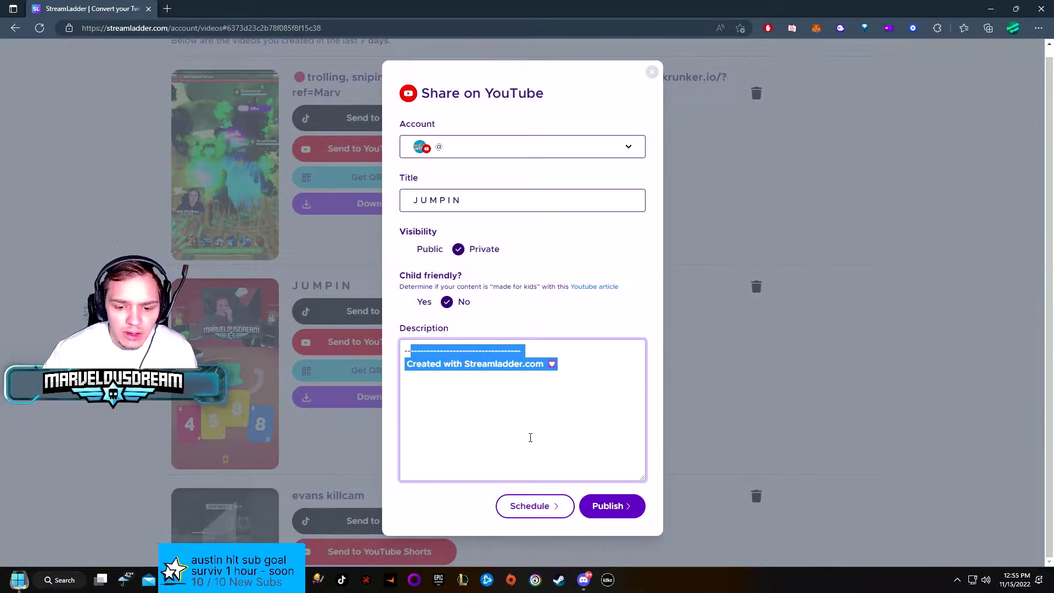
click(539, 507)
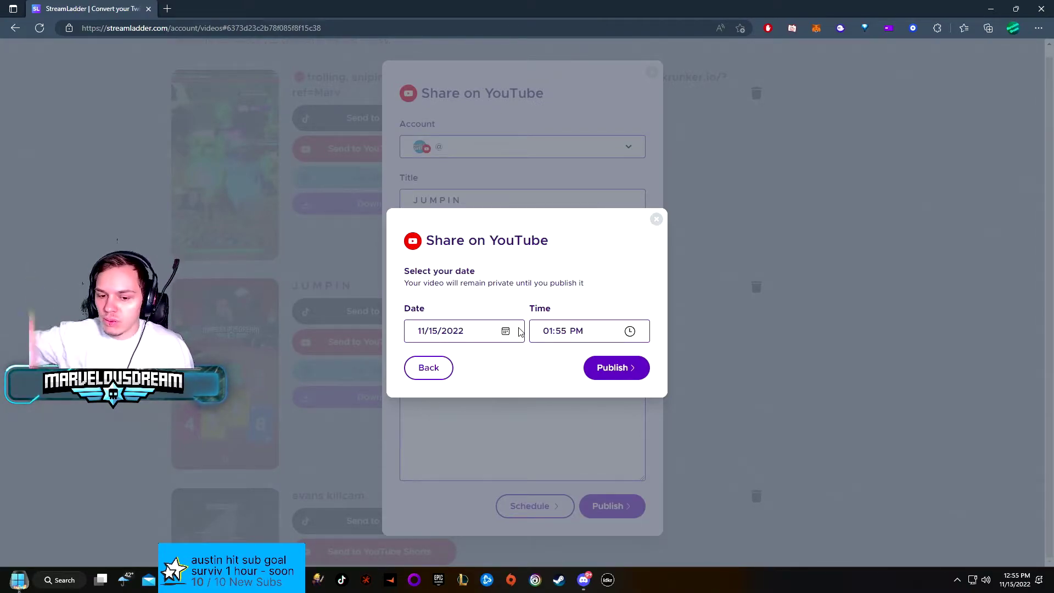
Step: Move the JUMPIN schedule to 02:55 PM on 11/15/2022, publish, and dismiss the success message
click(649, 366)
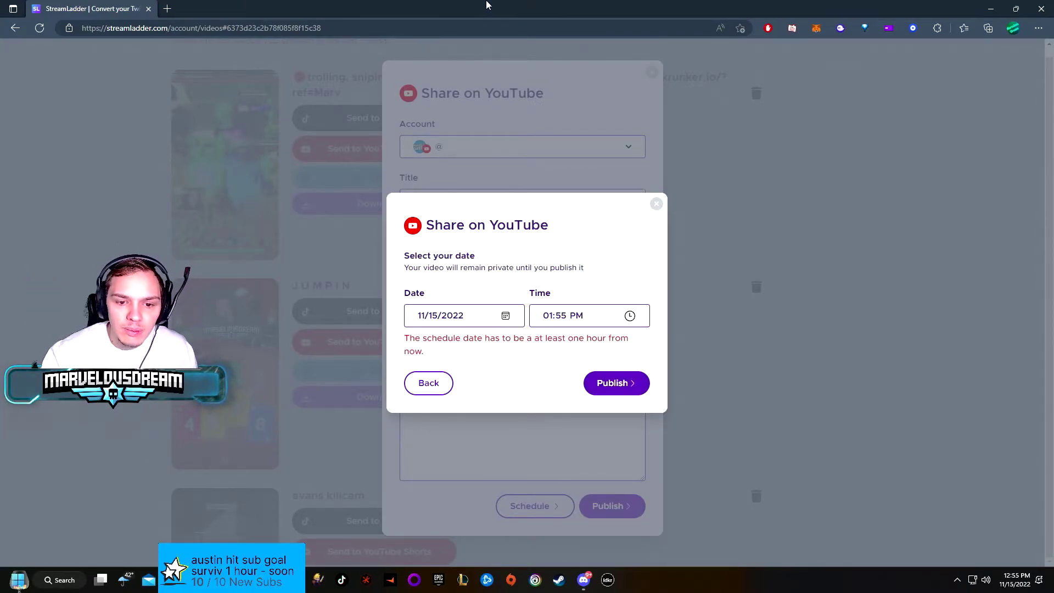
click(626, 323)
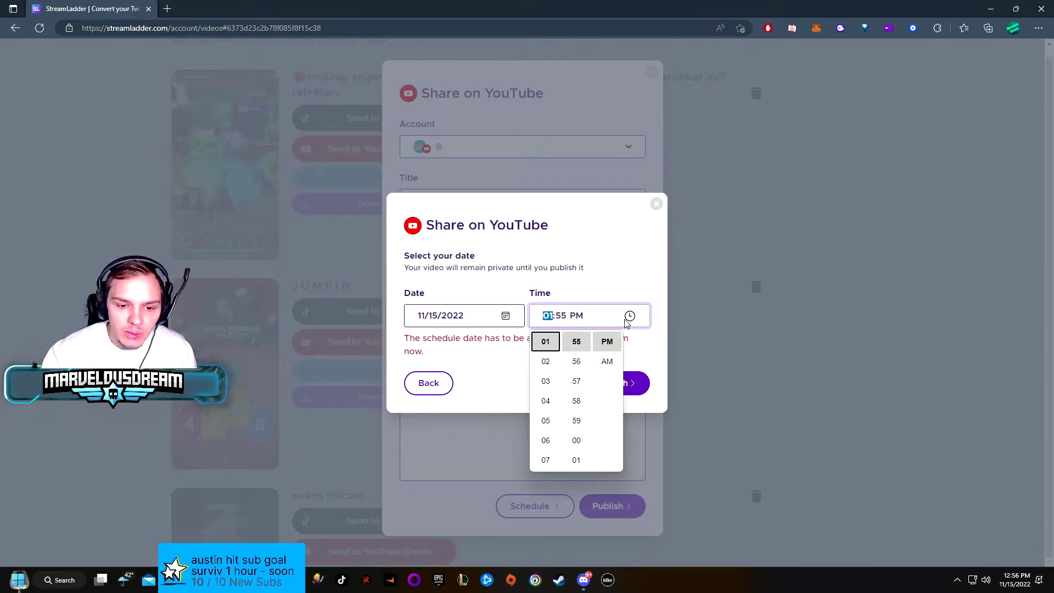
key(Up)
click(625, 383)
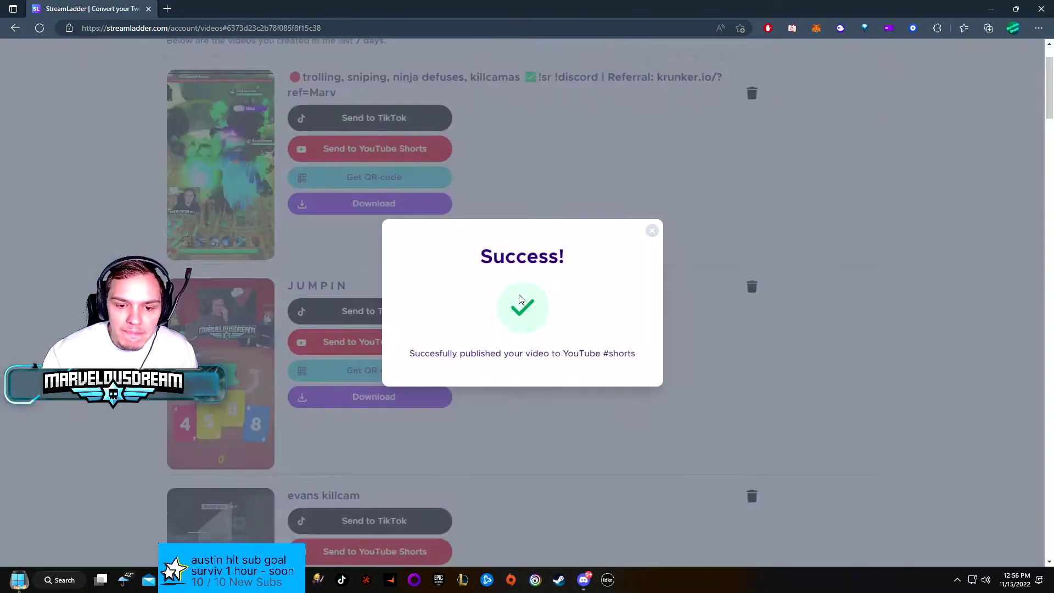
click(652, 231)
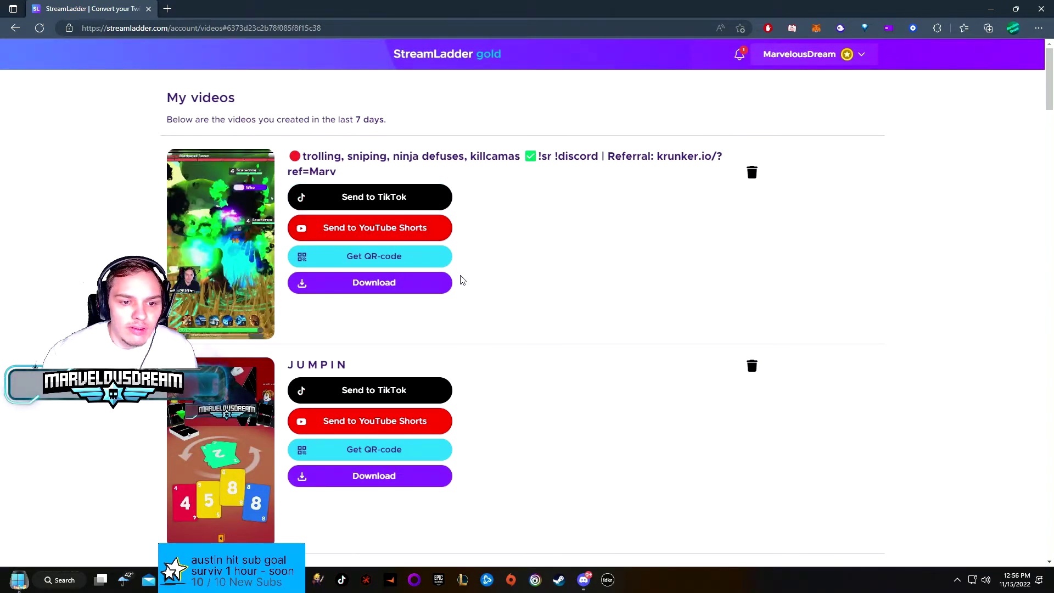
click(371, 199)
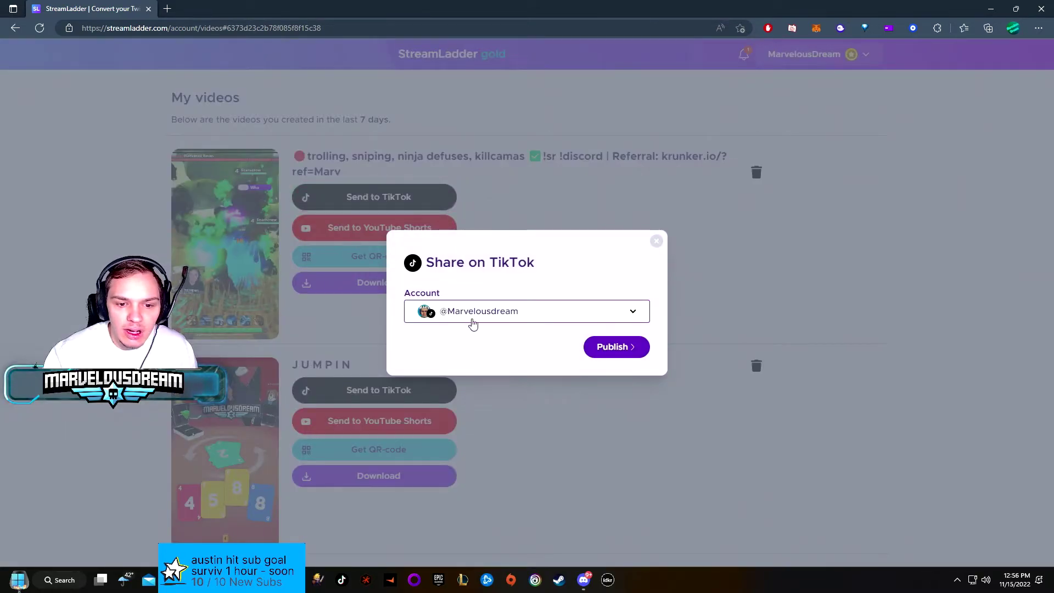
click(511, 318)
click(514, 318)
click(593, 352)
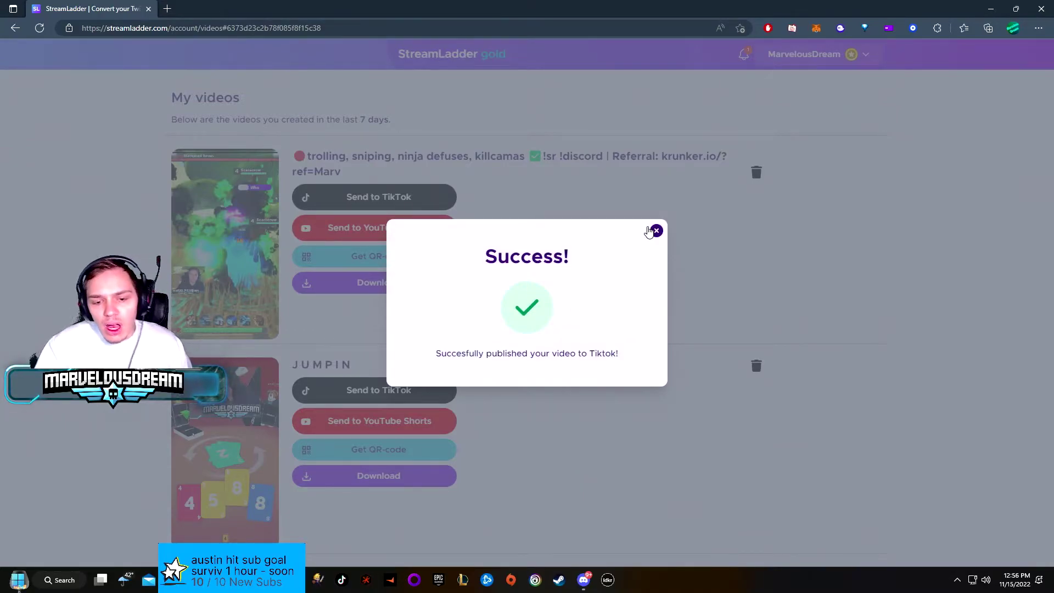
click(656, 232)
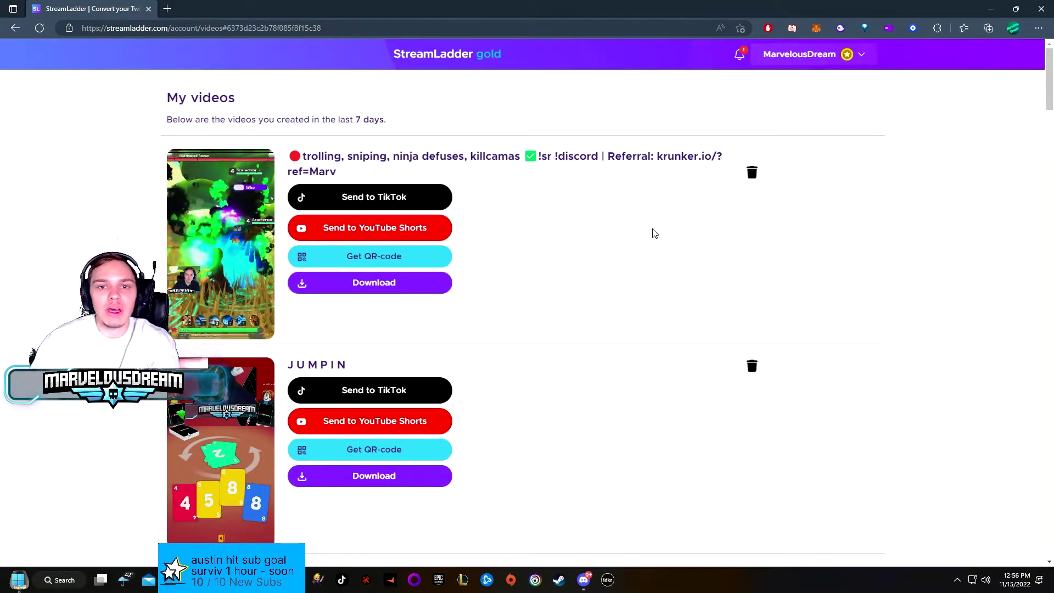
click(739, 55)
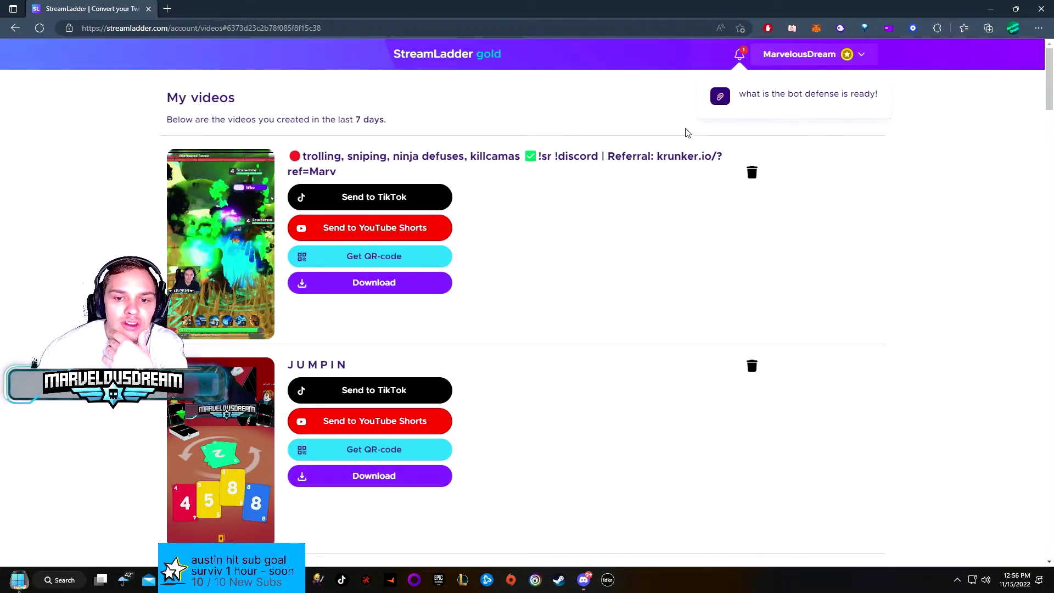
click(570, 213)
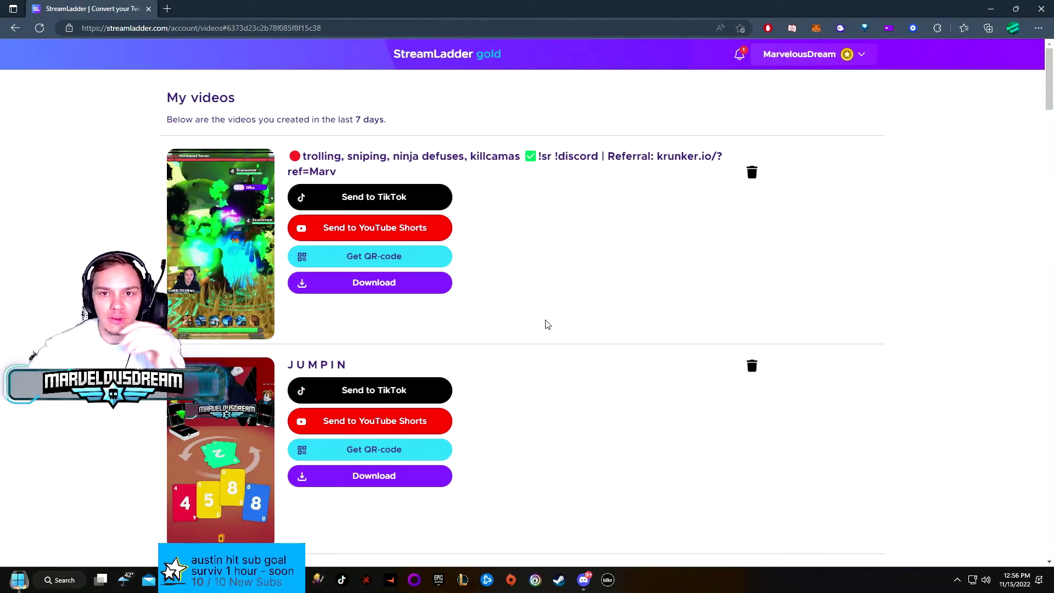
click(785, 54)
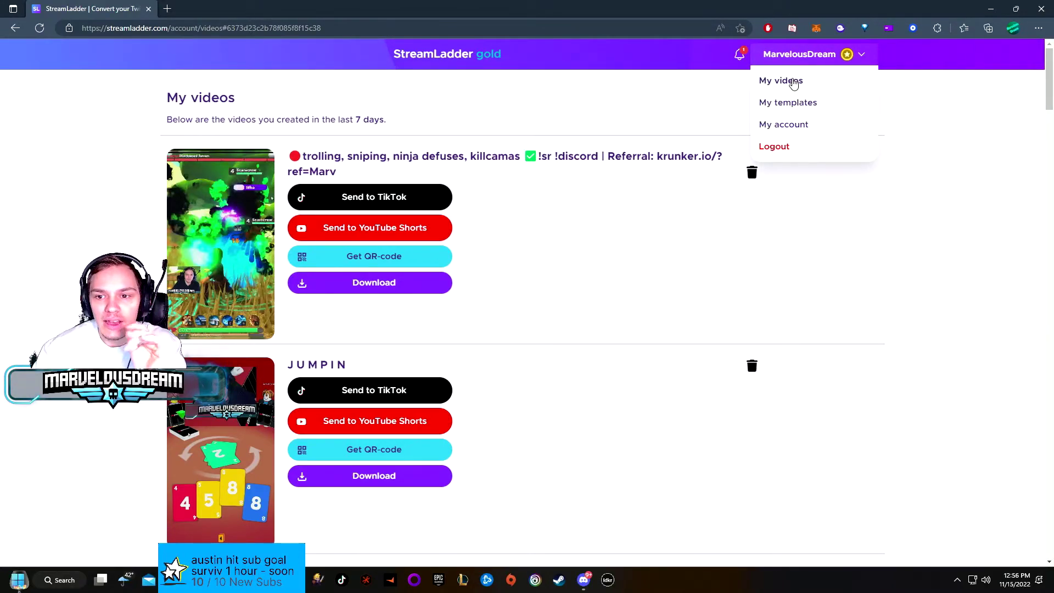
Step: Filter the YouTube Studio content list to show only private videos
click(448, 54)
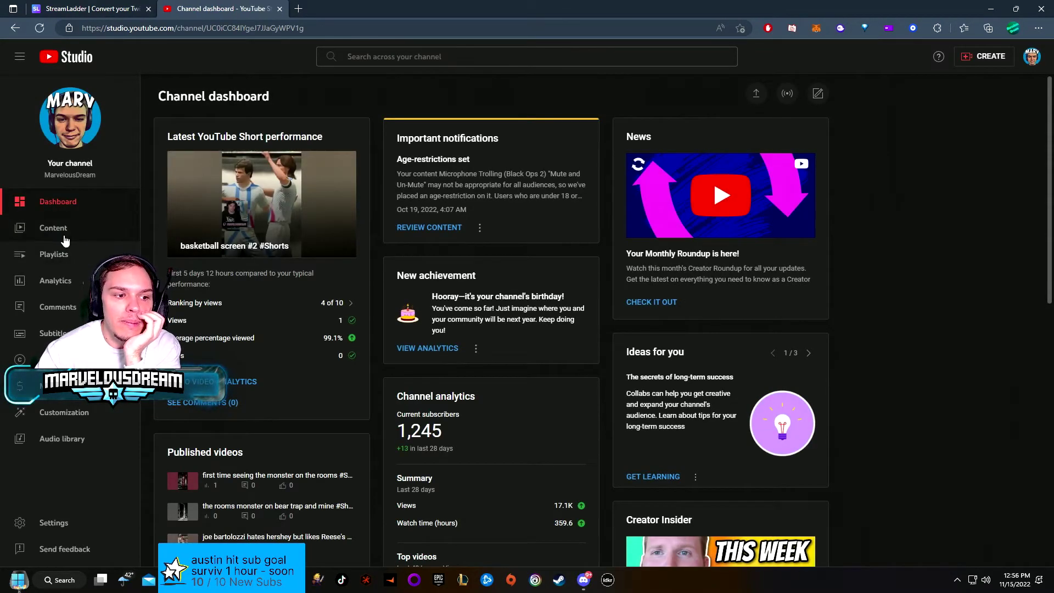
click(64, 240)
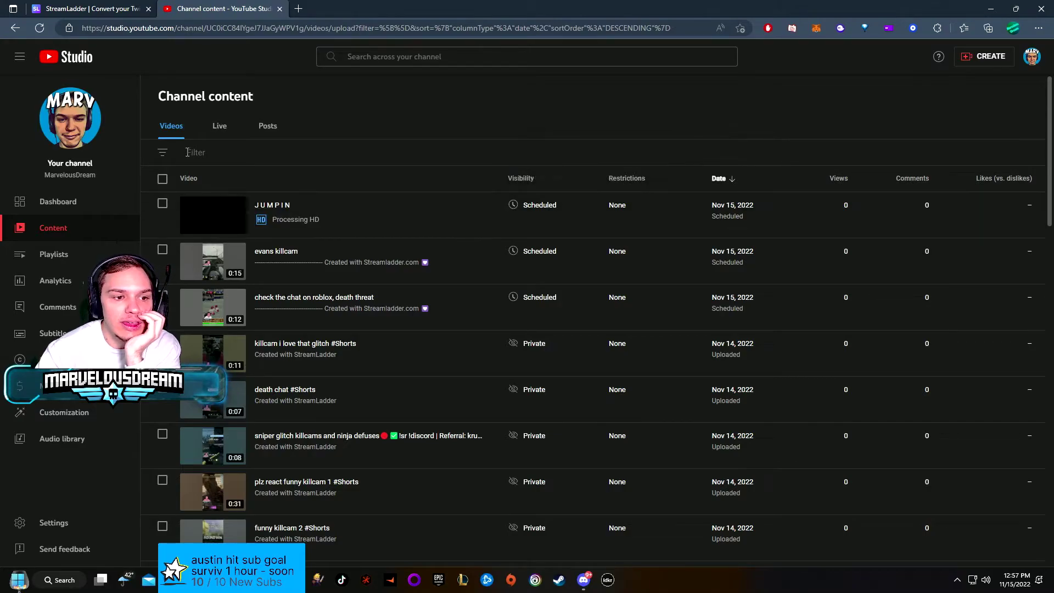
click(162, 153)
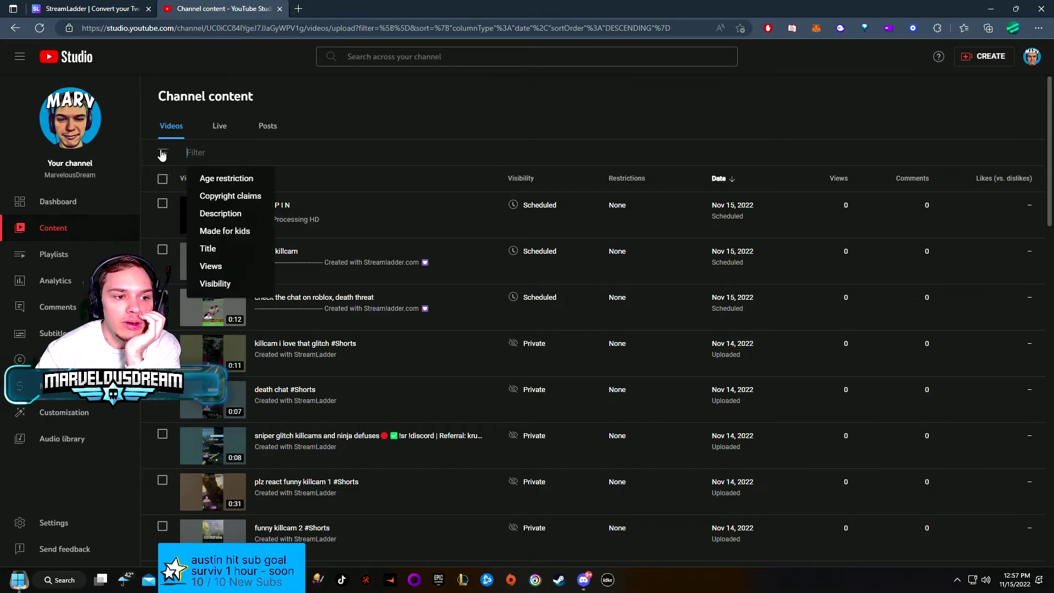
click(217, 284)
click(210, 226)
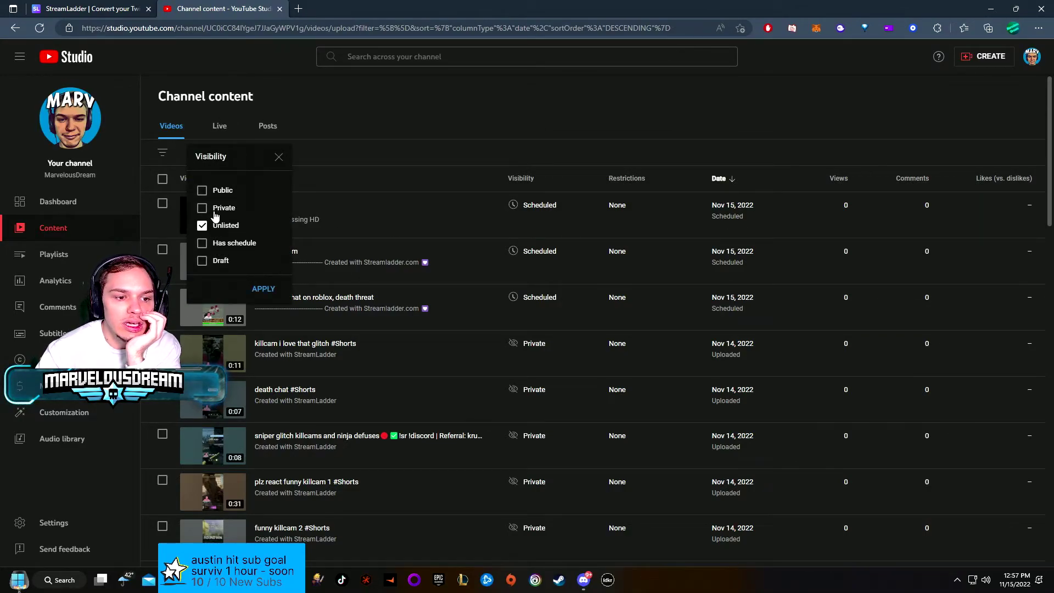
click(212, 210)
click(209, 226)
click(262, 288)
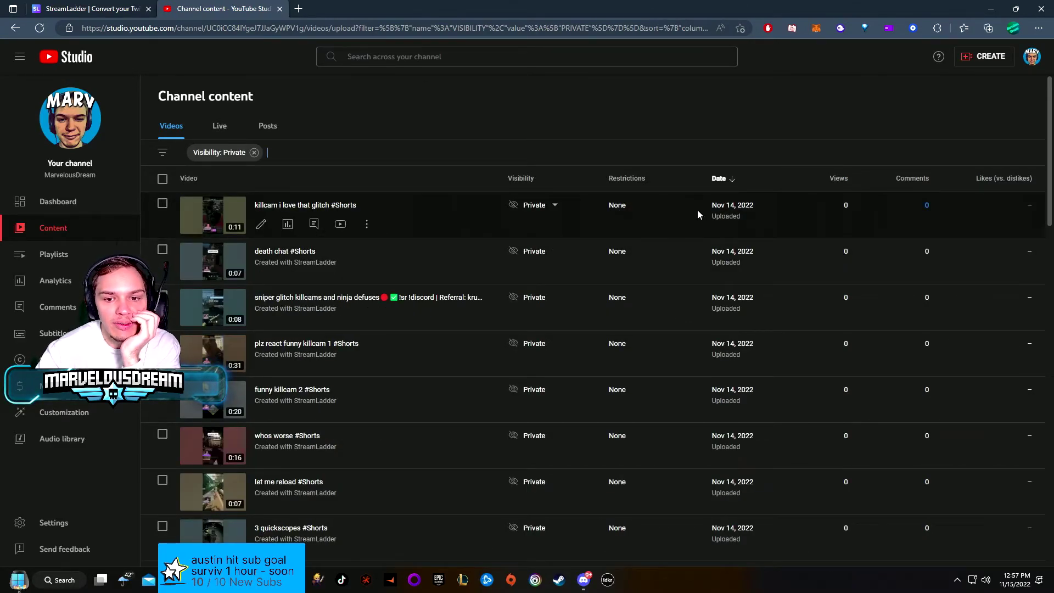
Step: Switch the killcam glitch Short's visibility to Schedule, then close YouTube Studio
click(561, 215)
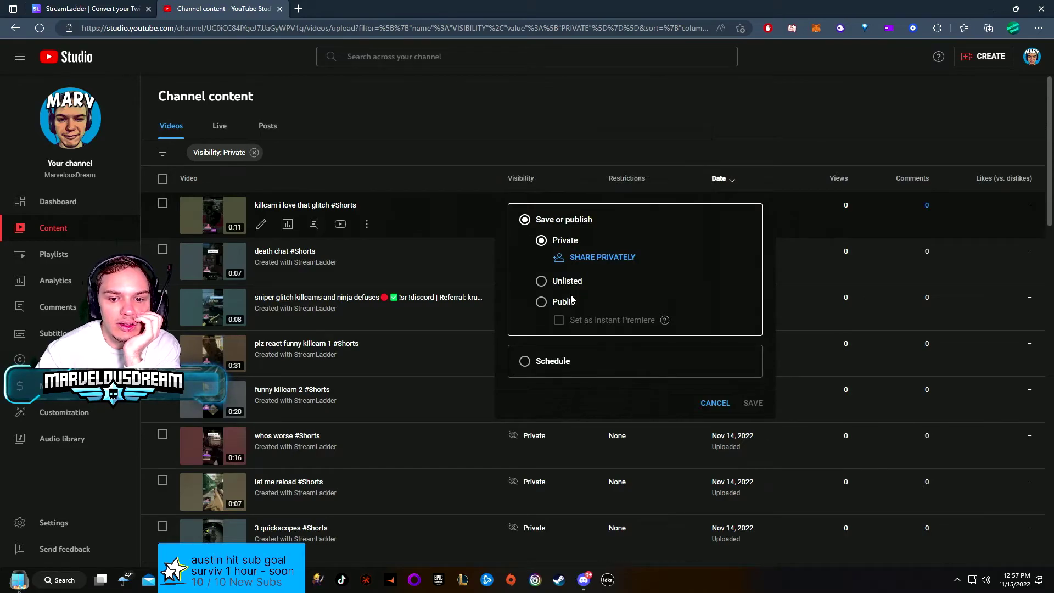
click(525, 361)
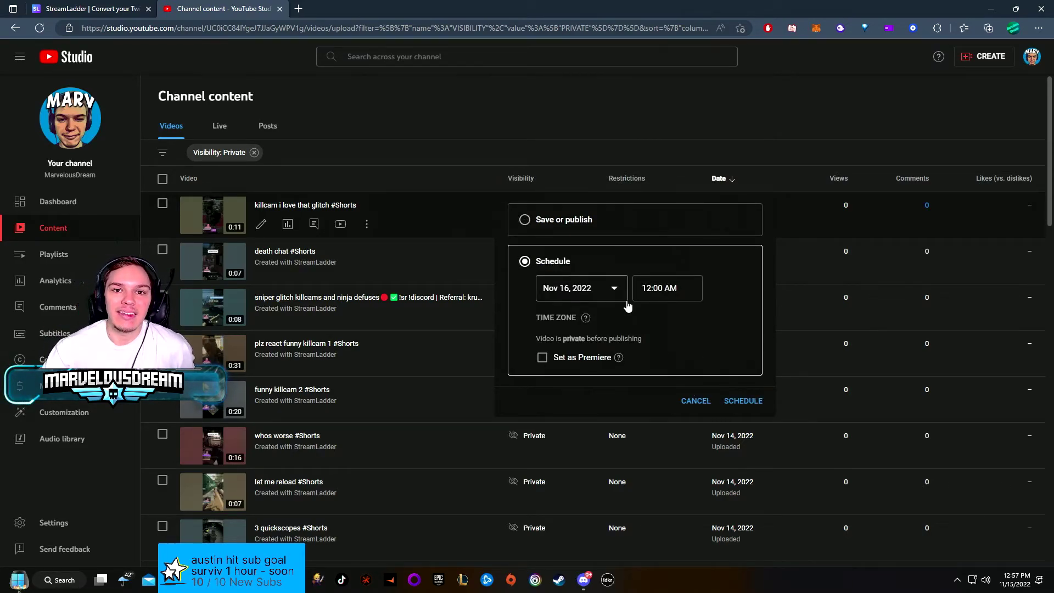
click(280, 9)
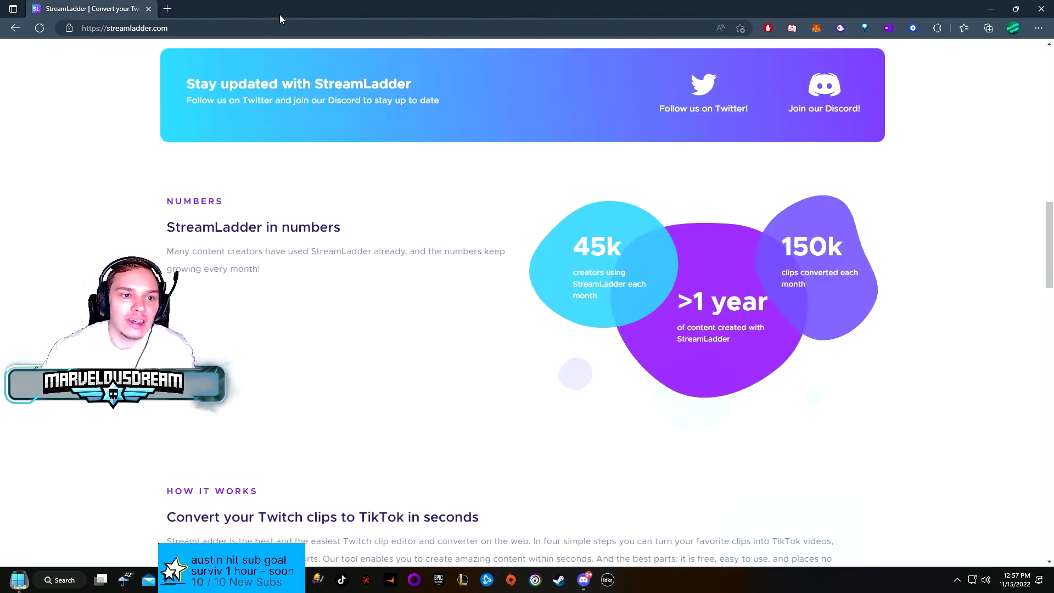
scroll(321, 143, up, 10)
scroll(750, 110, down, 8)
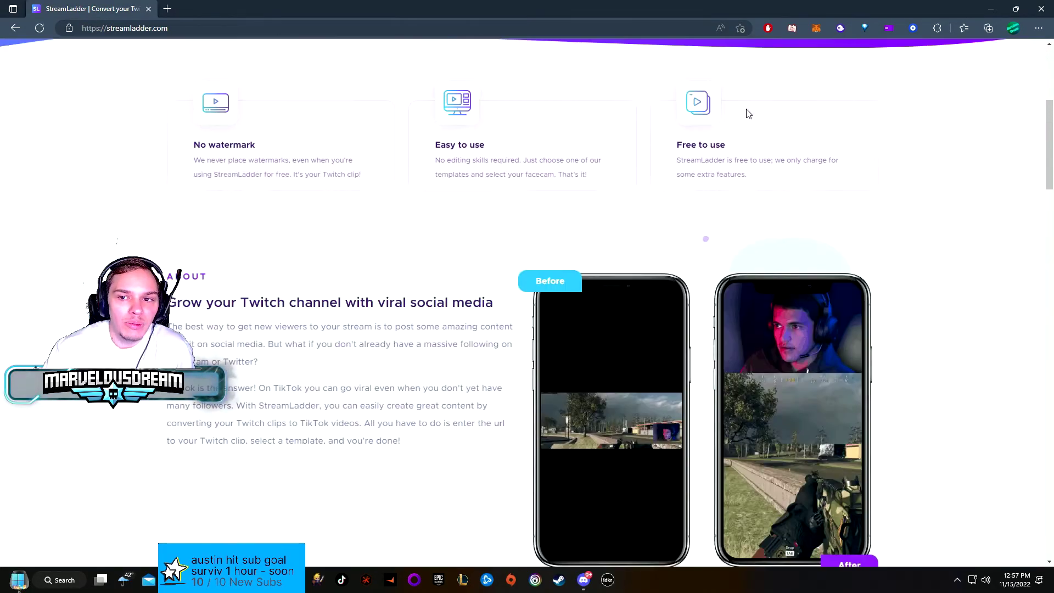
scroll(571, 207, up, 8)
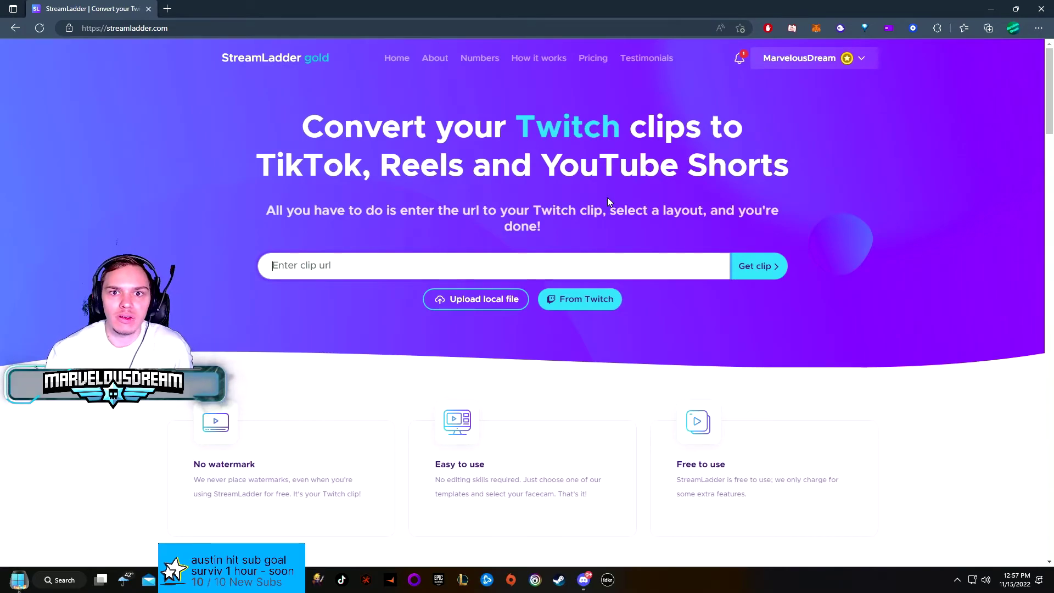
scroll(608, 198, down, 15)
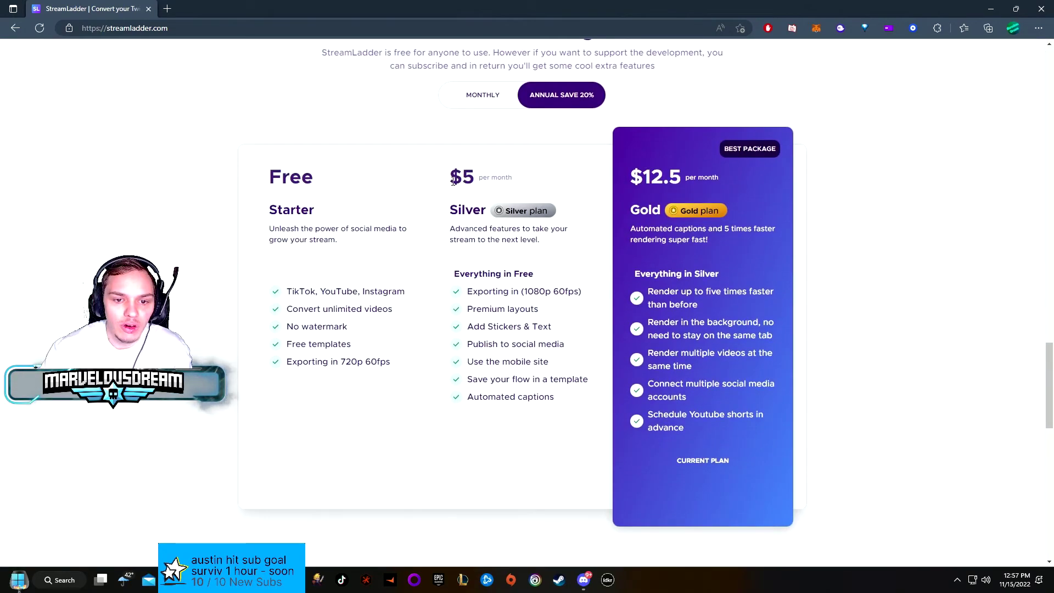
scroll(454, 182, down, 2)
scroll(643, 245, up, 2)
scroll(651, 253, down, 1)
scroll(665, 264, up, 3)
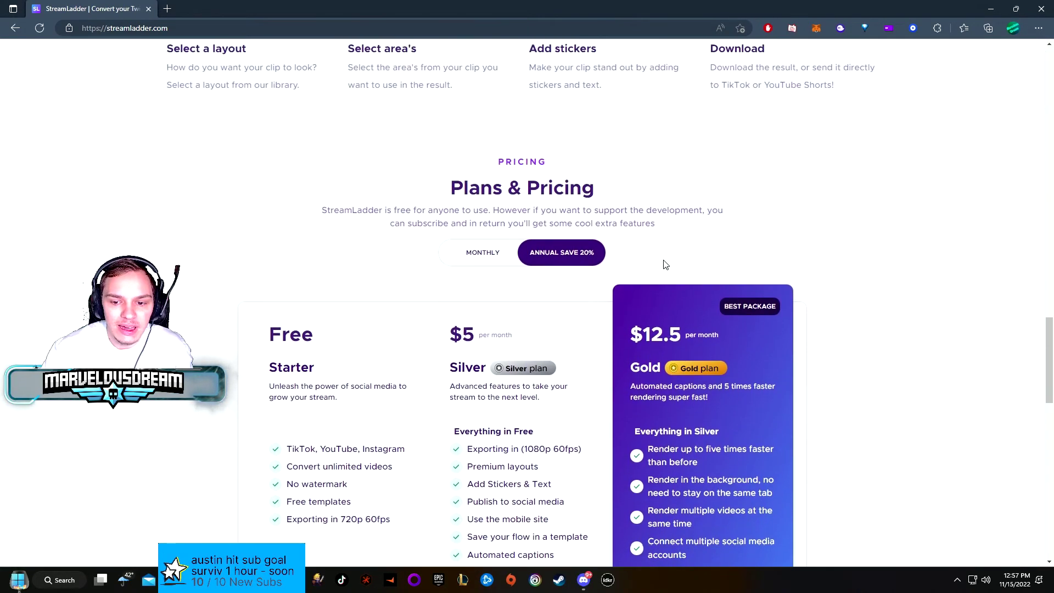
scroll(673, 261, down, 5)
scroll(673, 262, up, 5)
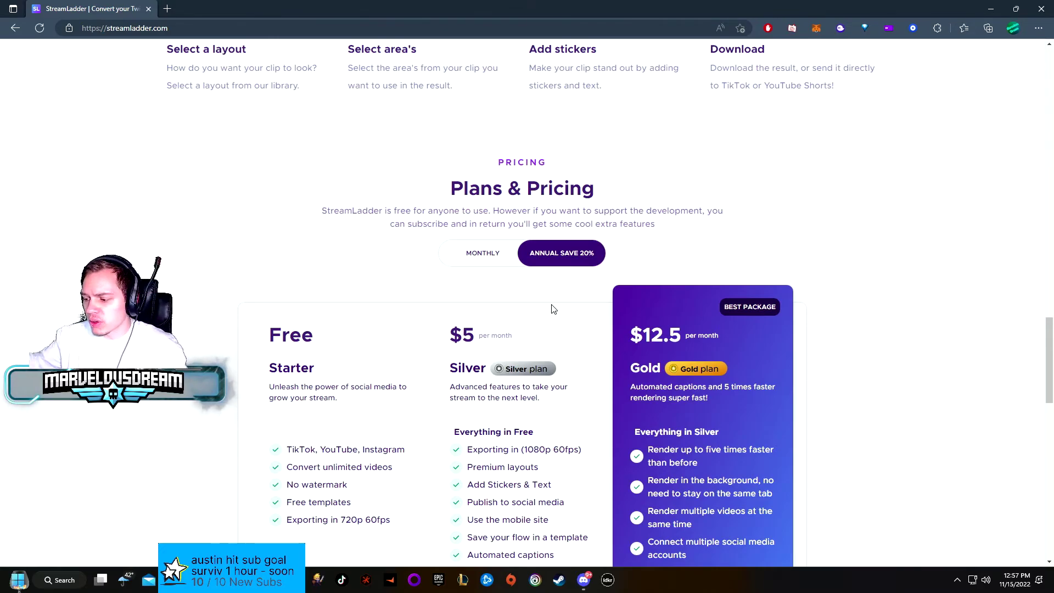
scroll(560, 308, up, 10)
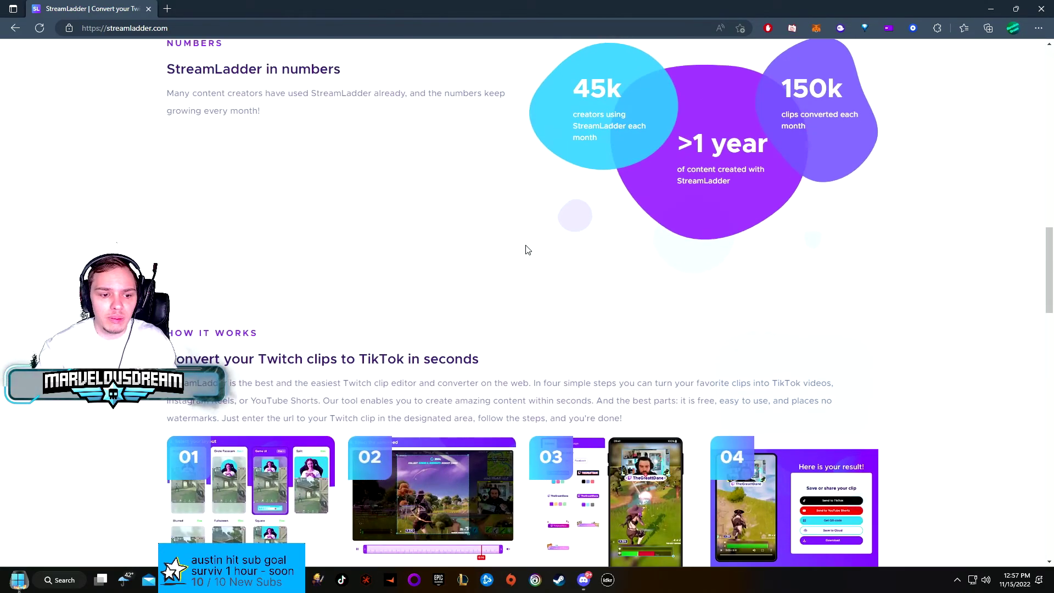
scroll(475, 265, up, 10)
scroll(499, 251, down, 20)
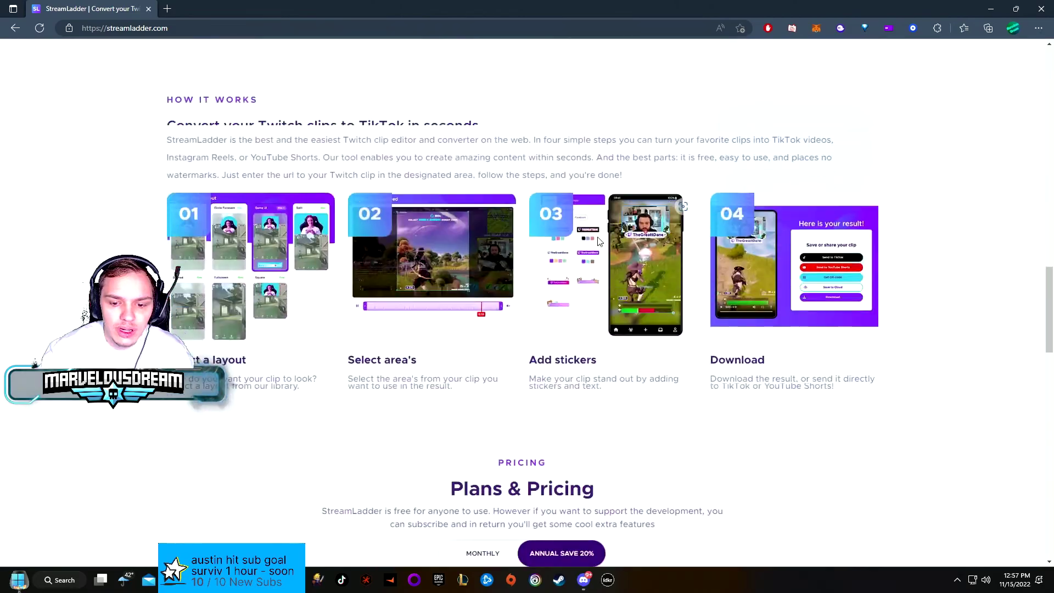
scroll(570, 251, up, 3)
scroll(558, 259, down, 5)
scroll(558, 259, up, 12)
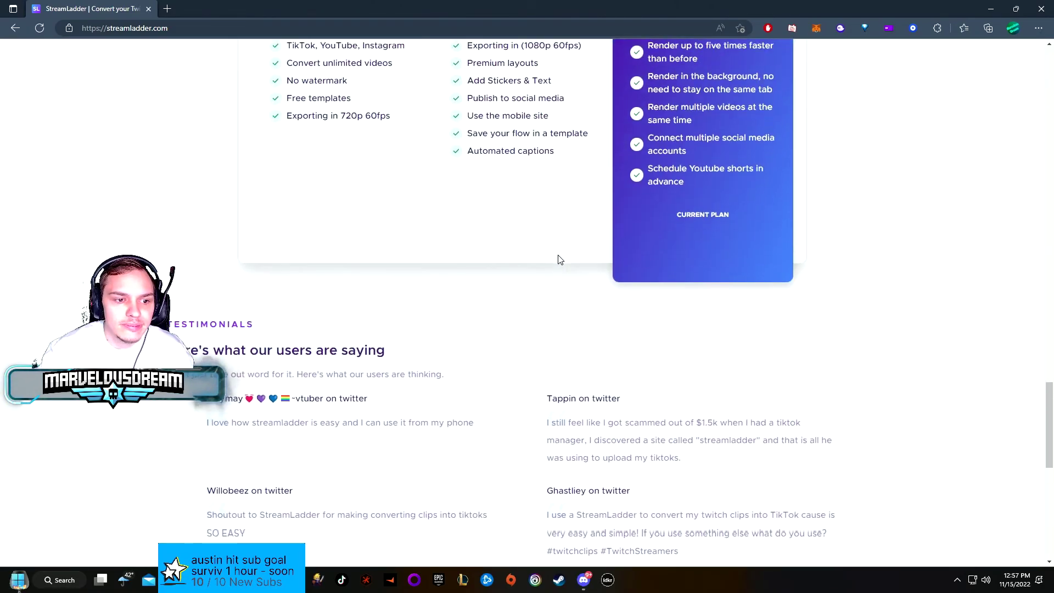
scroll(560, 259, up, 15)
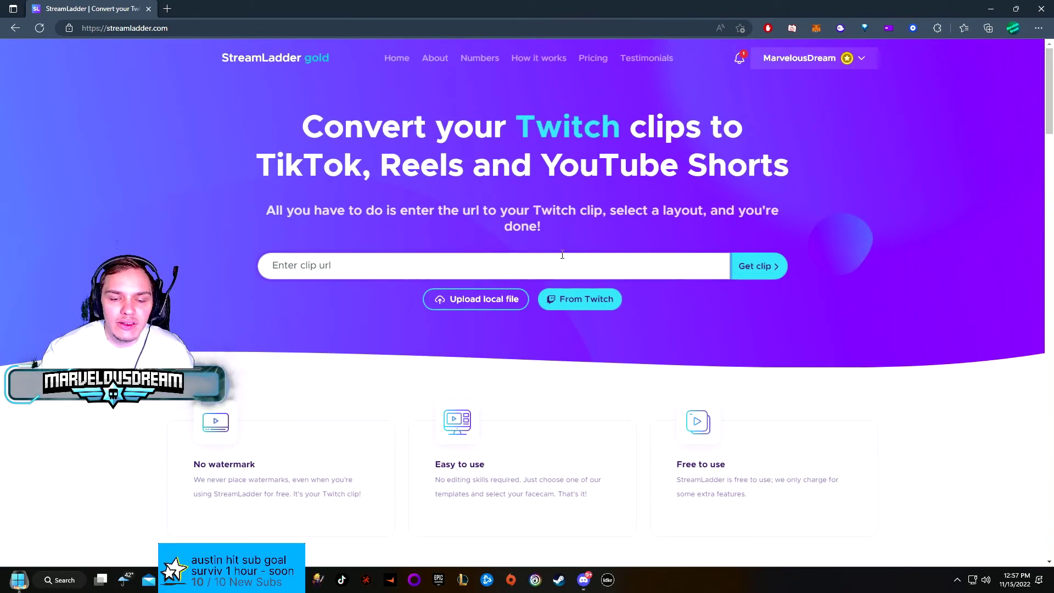
drag(492, 167, 512, 143)
click(512, 143)
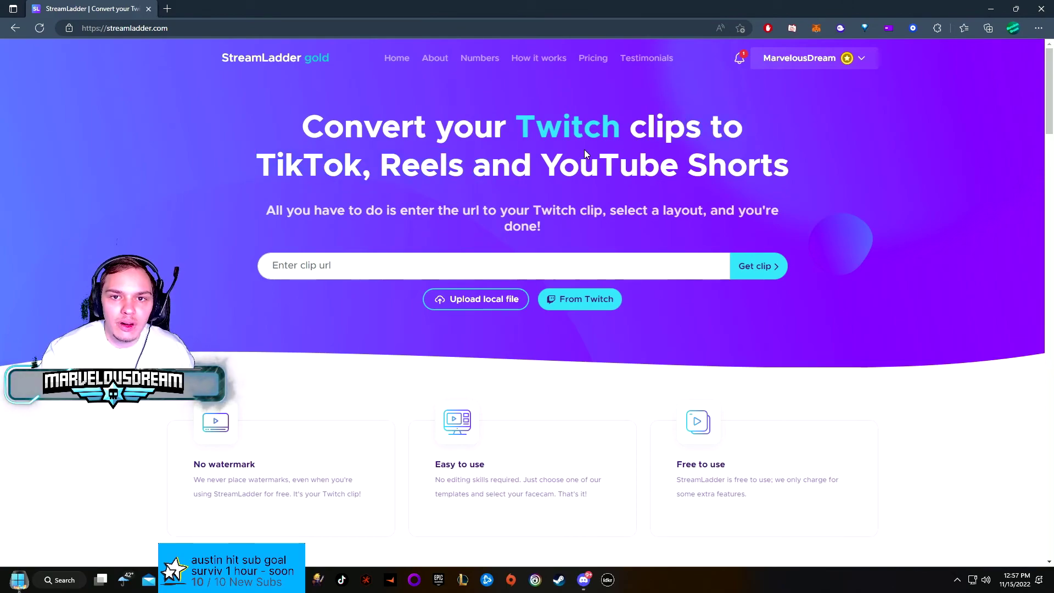
drag(584, 149, 583, 152)
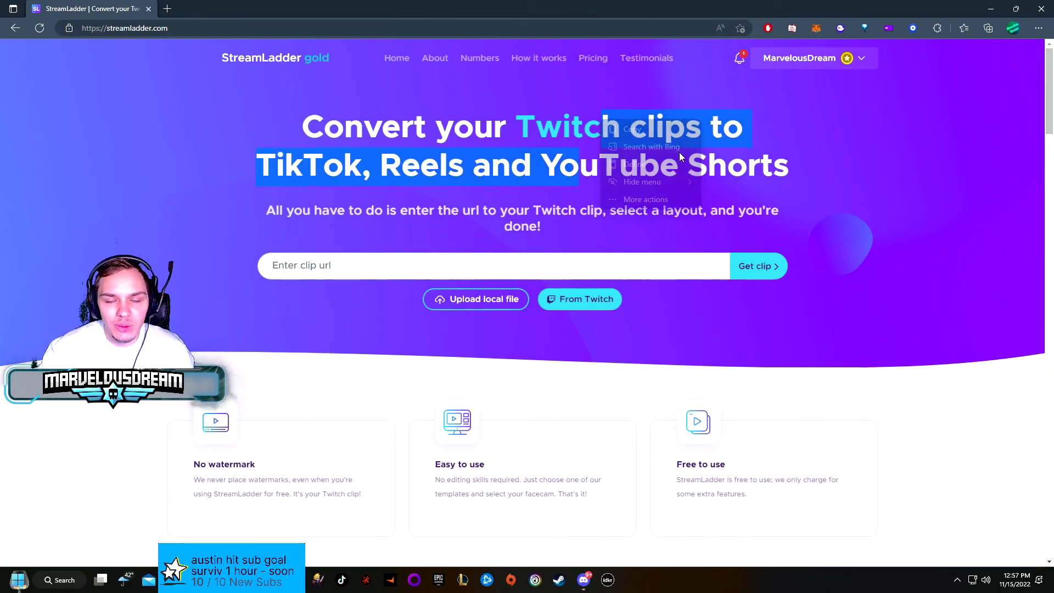